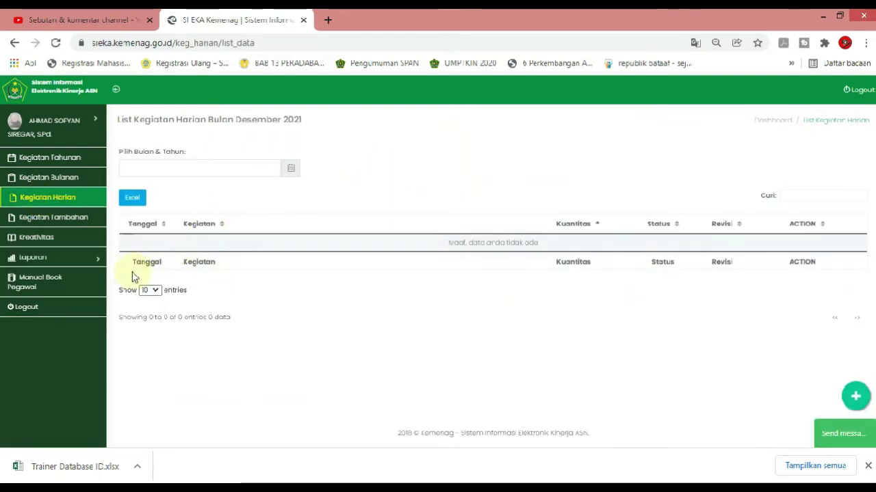
# - Start a new daily activity entry and set its activity date to 2021-09-18
pyautogui.click(860, 398)
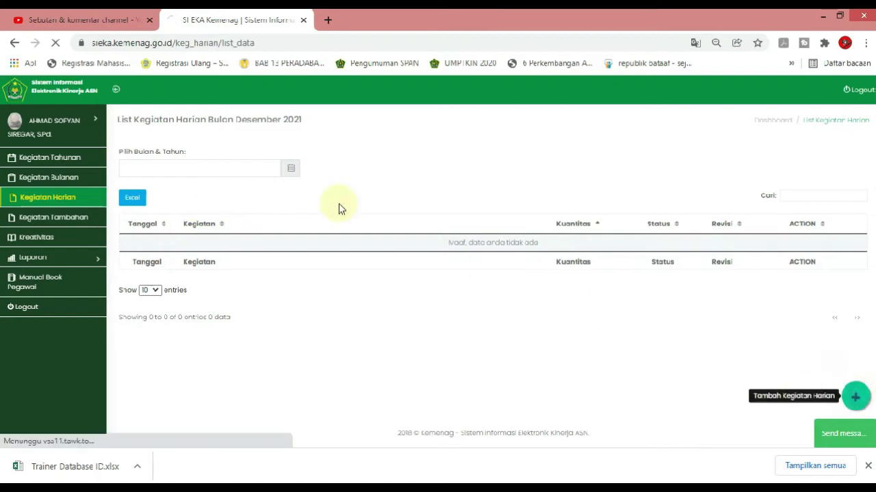
pyautogui.click(198, 183)
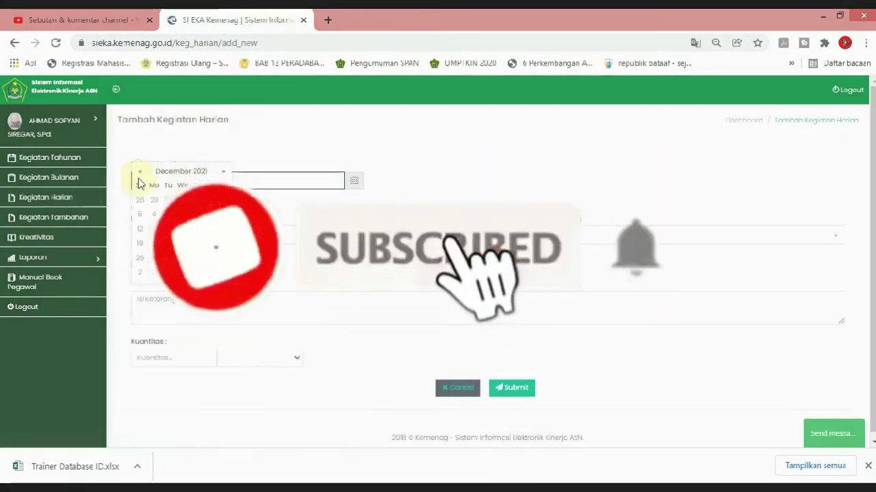
pyautogui.click(139, 172)
pyautogui.click(138, 171)
pyautogui.click(139, 171)
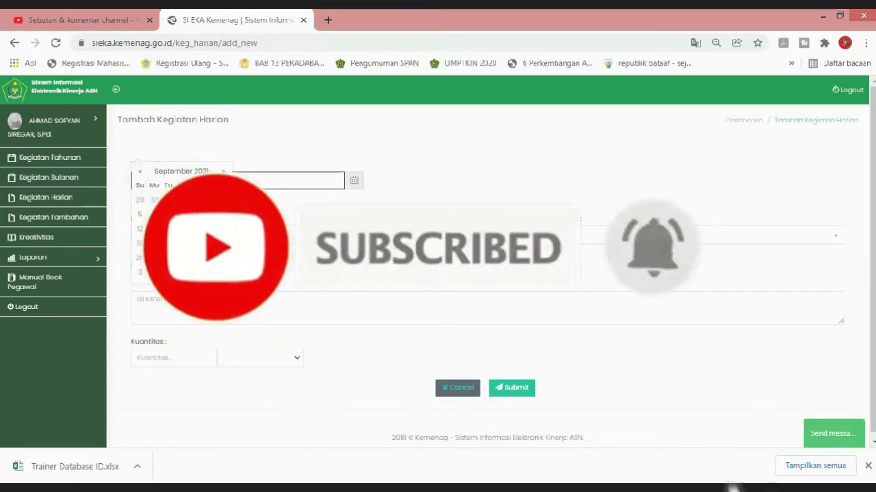
pyautogui.click(226, 228)
# - Classify it under "Melaksanakan Evaluasi Pembelajaran" and September's "Melakukan Analisis Hasil Pembelajaran" task for kelas XII, and mark it as Kegiatan Bertahap
pyautogui.click(191, 235)
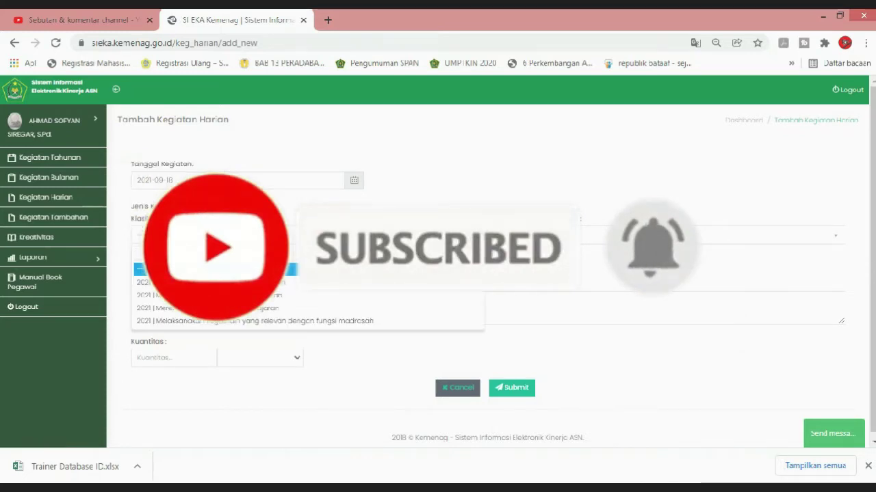
pyautogui.click(205, 295)
pyautogui.click(537, 240)
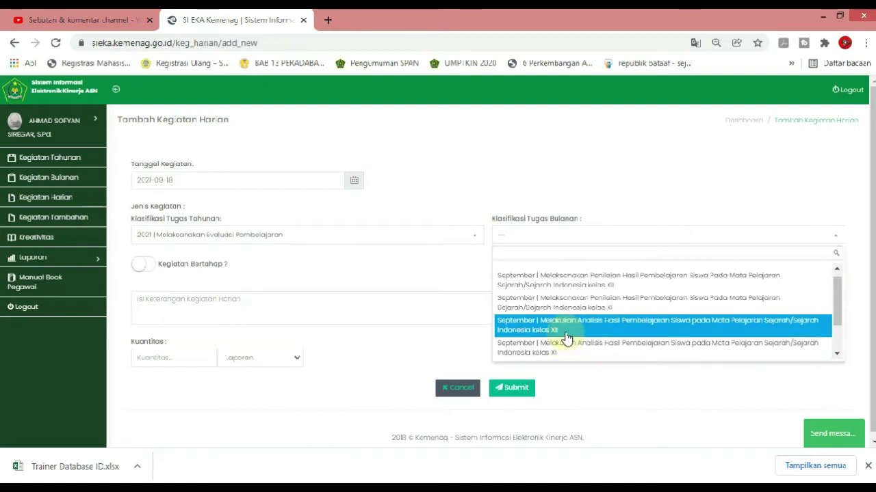
pyautogui.click(566, 338)
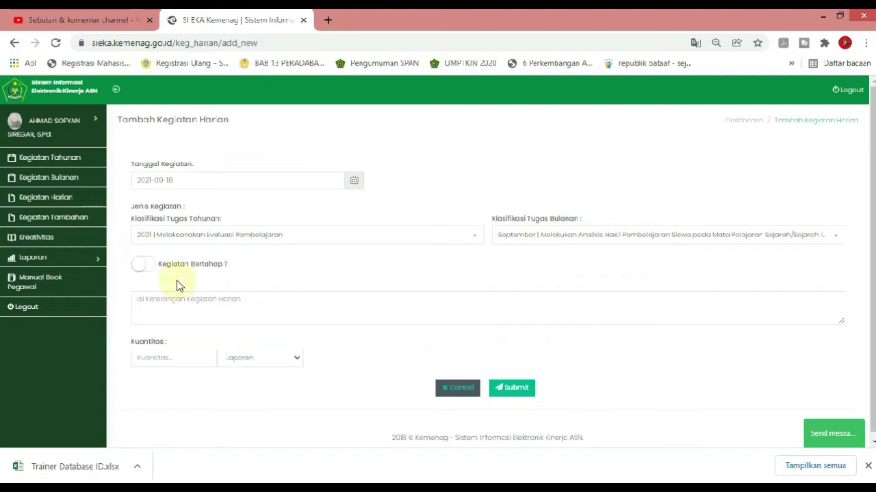
pyautogui.click(149, 265)
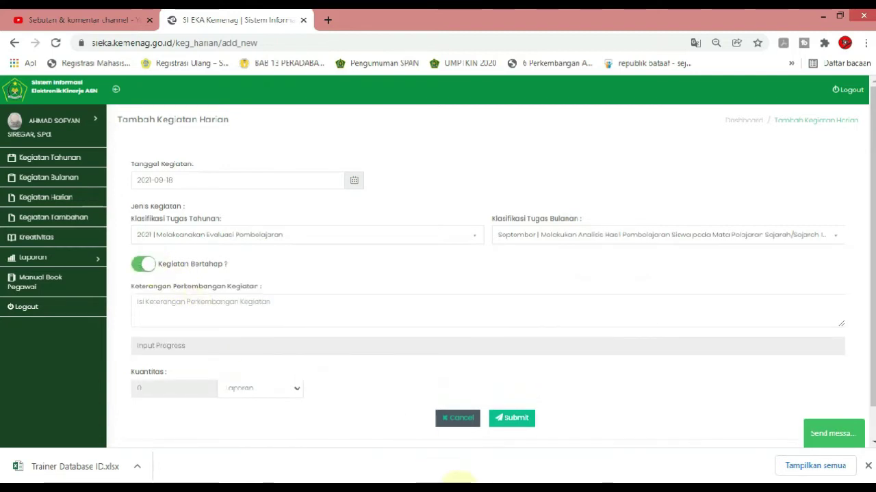
# - Copy "Mengoreksi Hasil Ulangan Harian 1 Kelas XII MIPA 6" from the Excel workbook into the progress description and submit the entry
pyautogui.click(458, 477)
pyautogui.click(436, 357)
pyautogui.hotkey('ctrl', 'c')
pyautogui.hotkey('alt', 'Tab')
pyautogui.click(212, 311)
pyautogui.hotkey('ctrl', 'v')
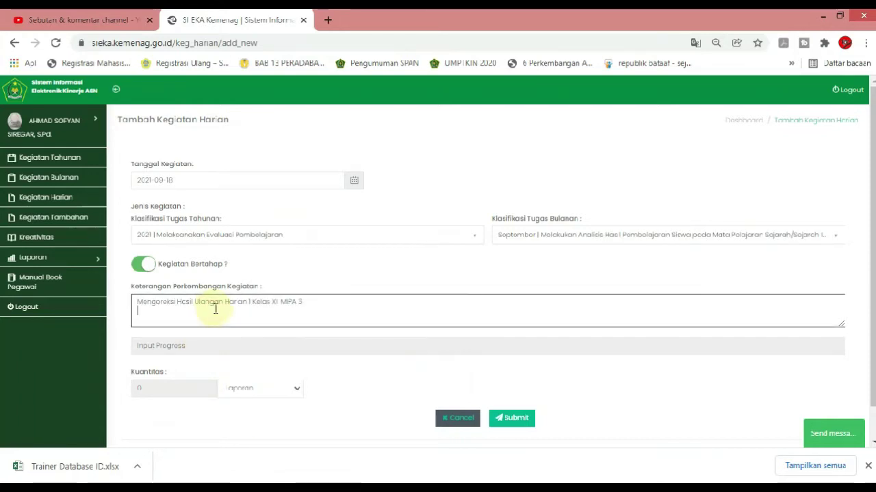
pyautogui.click(500, 422)
pyautogui.click(431, 317)
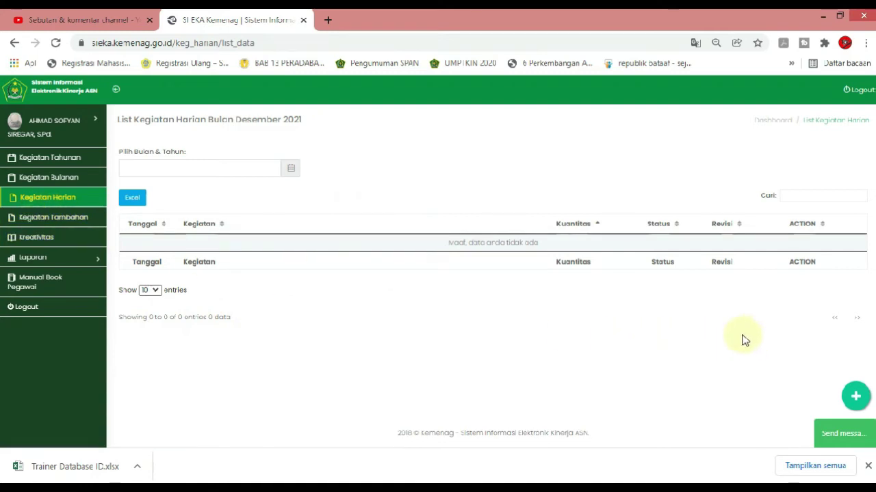
# - Add another daily activity entry dated 2021-09-30
pyautogui.click(855, 397)
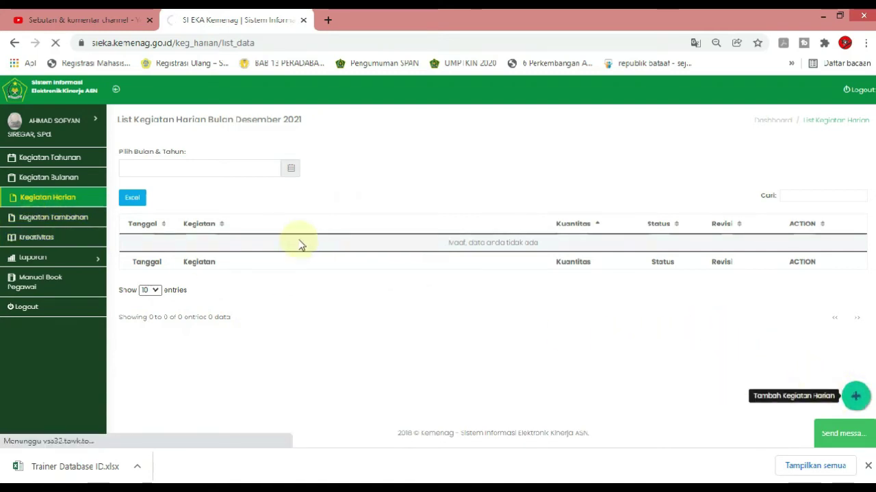
pyautogui.click(184, 179)
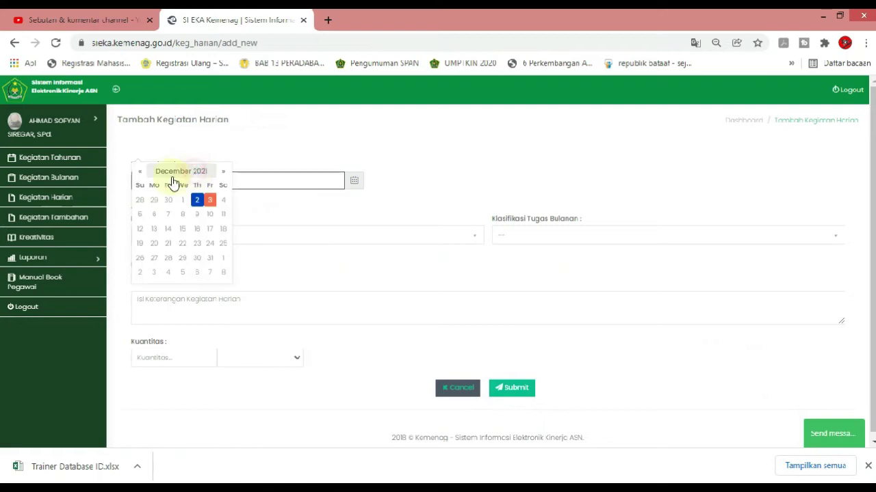
pyautogui.click(137, 172)
pyautogui.click(137, 172)
pyautogui.click(137, 172)
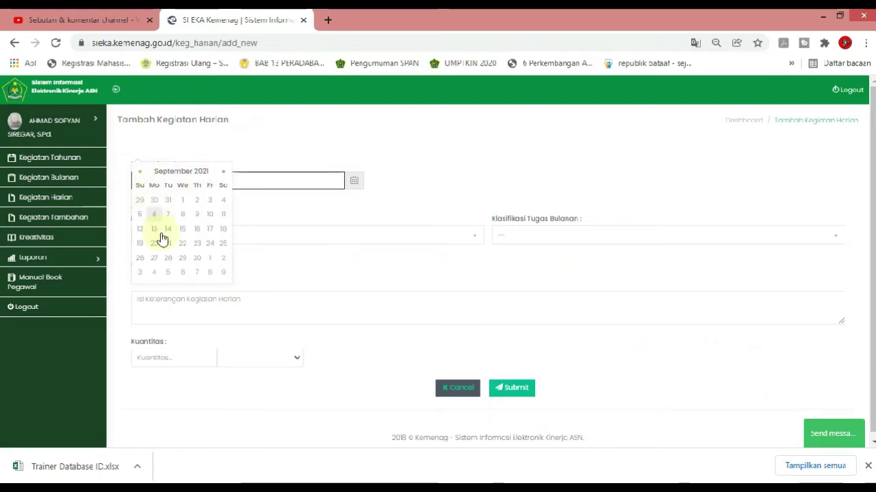
pyautogui.click(192, 261)
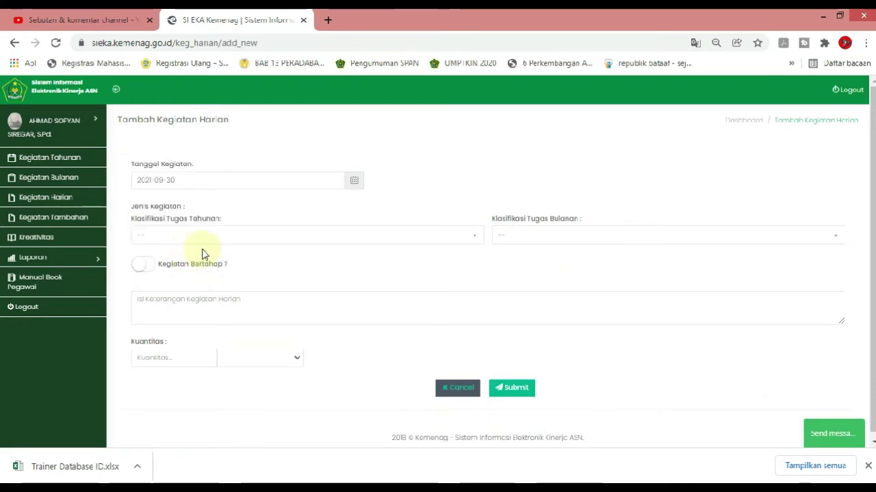
# - Assign the 2021-09-30 entry to annual task "Melaksanakan Evaluasi Pembelajaran" and September's "Melakukan Analisis Hasil Pembelajaran" task for kelas XII
pyautogui.click(210, 235)
pyautogui.click(225, 283)
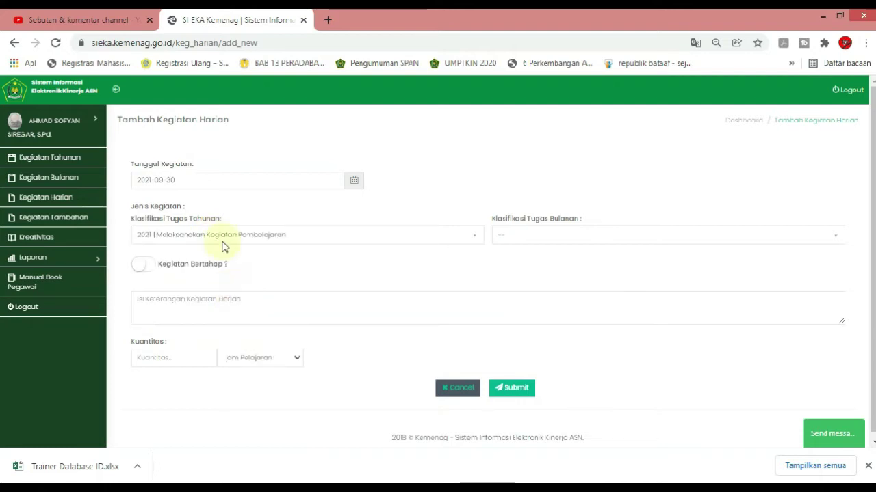
pyautogui.click(219, 235)
pyautogui.click(224, 297)
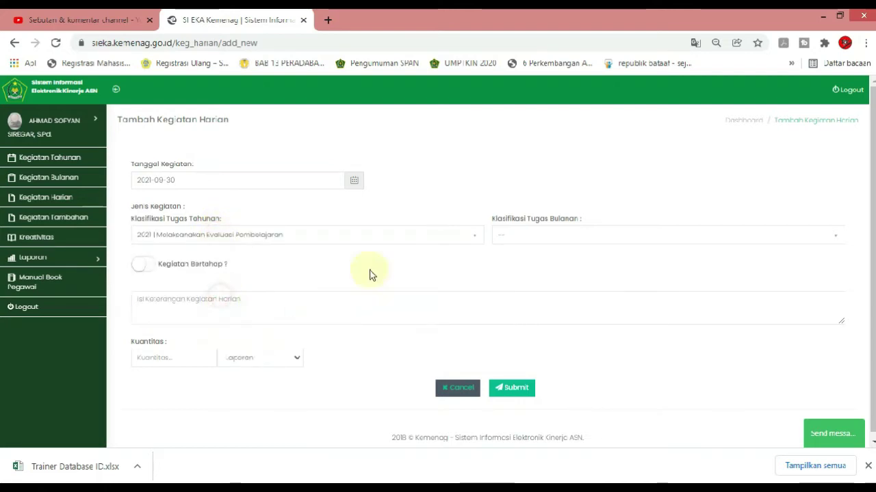
pyautogui.click(576, 236)
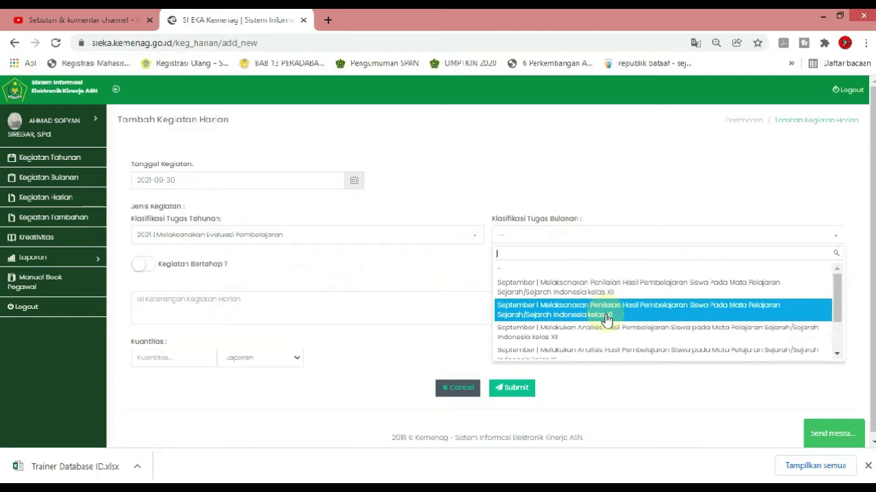
pyautogui.click(586, 333)
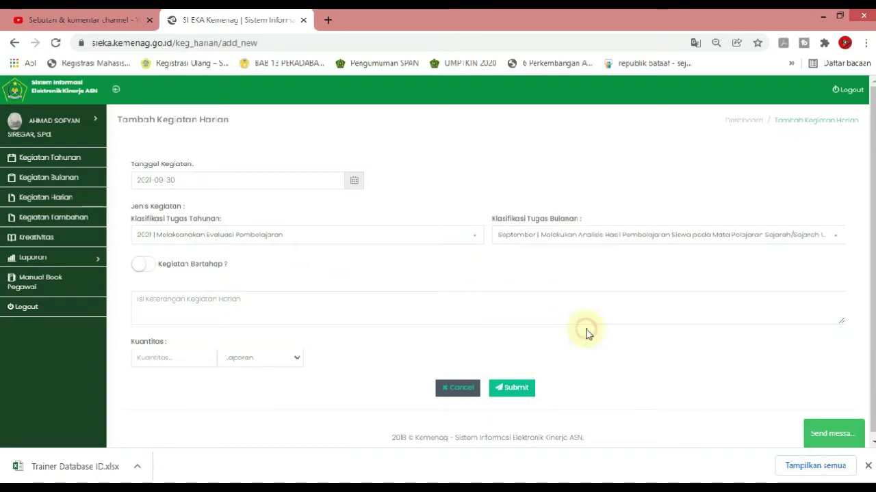
# - Describe the activity as "Menyusun Laporan Hasil Analisis Pembelajaran Sejarah kelas XII (XII MIPA 6, XII MIPA 2 dan XII IPS 1)"
pyautogui.click(415, 303)
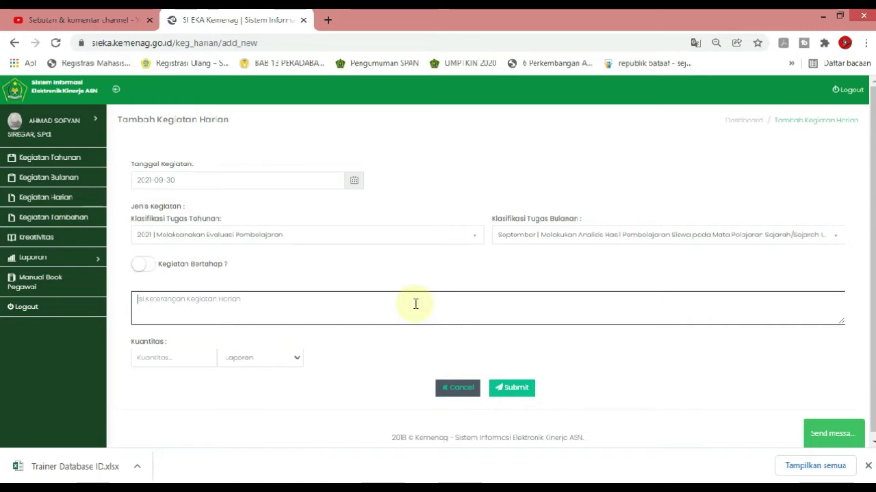
pyautogui.write('M')
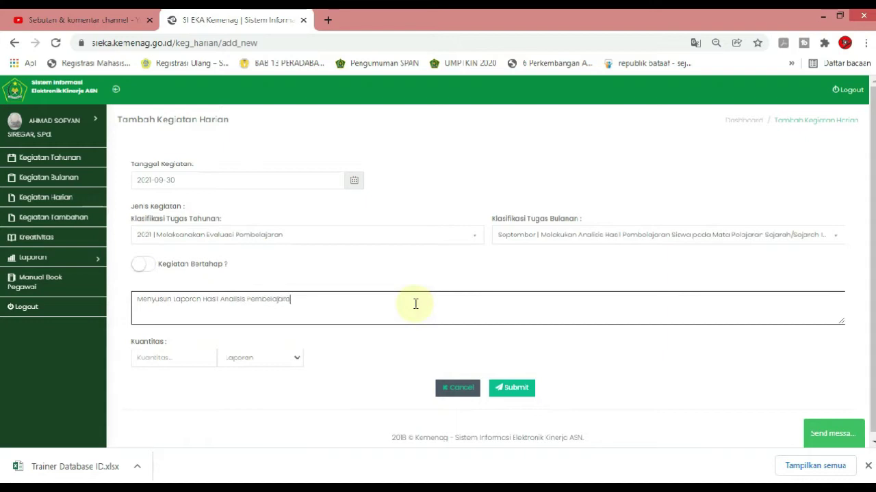
pyautogui.write('kelas XII')
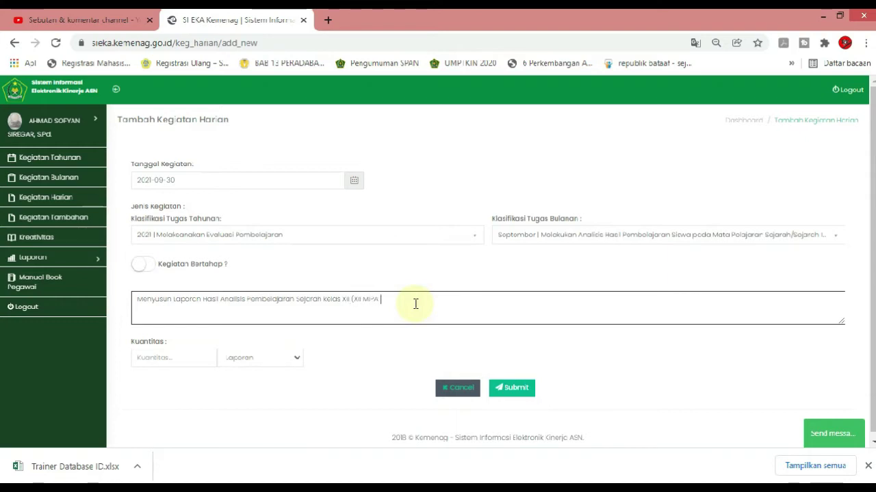
pyautogui.write('(XII MIPA 5, XII MIPA 2 dan XII IPS 1')
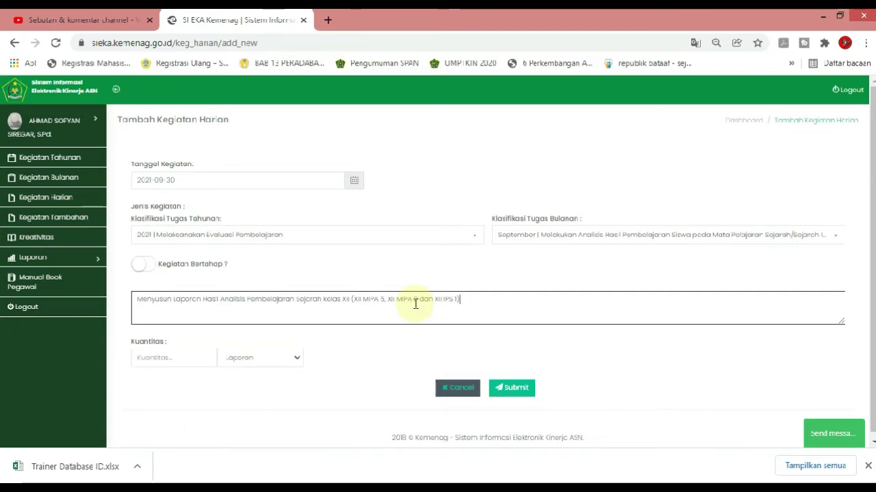
# - Set the quantity to 1 Laporan and submit the daily activity entry
pyautogui.click(173, 356)
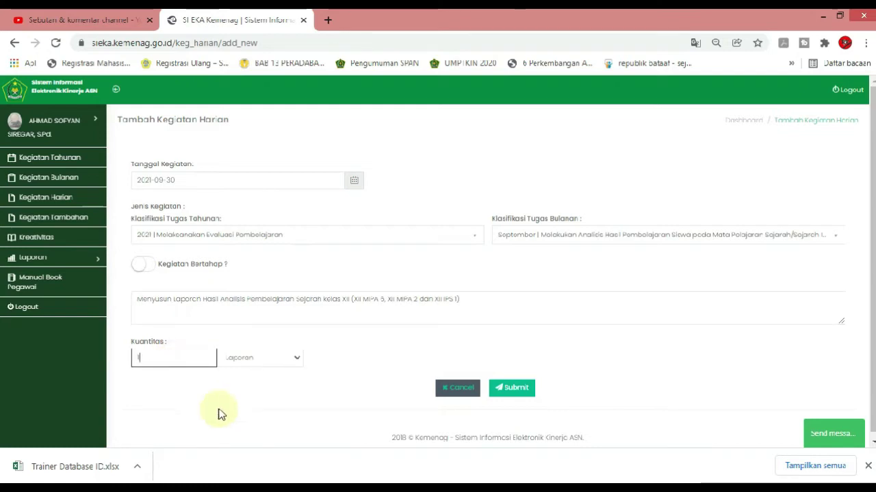
pyautogui.click(525, 392)
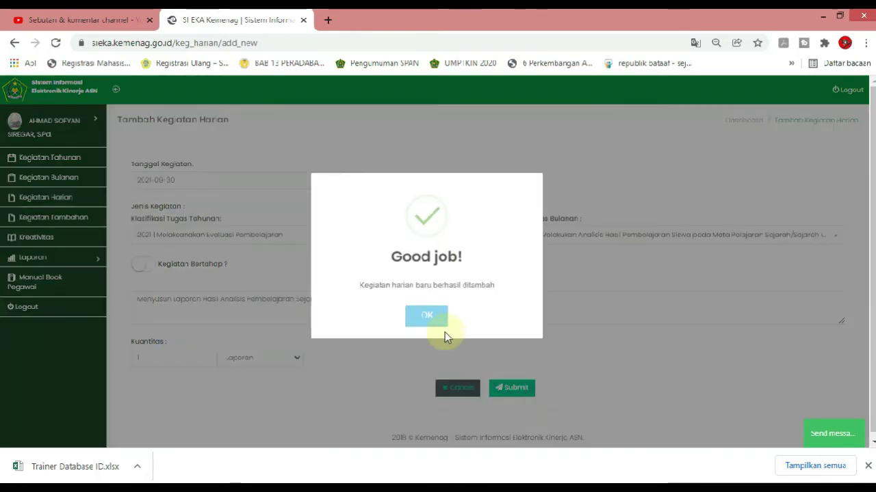
pyautogui.click(433, 319)
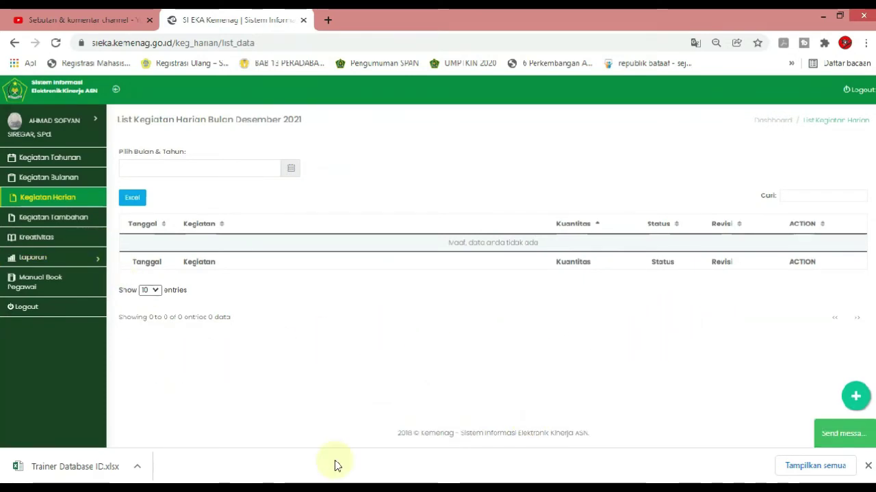
# - Switch to the Excel workbook, check the daily descriptions for the "Melaksanakan Tindak Lanjut Hasil Penilaian" activity, and return to the browser
pyautogui.click(486, 479)
pyautogui.click(150, 408)
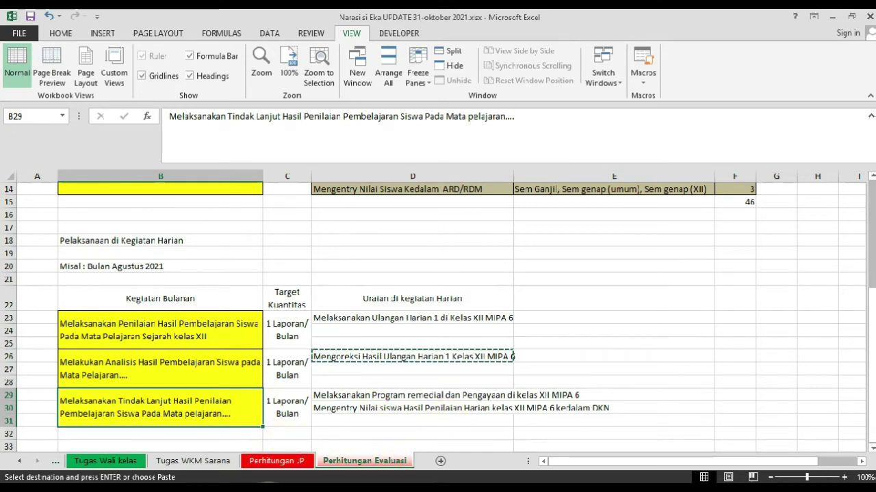
pyautogui.hotkey('alt', 'Tab')
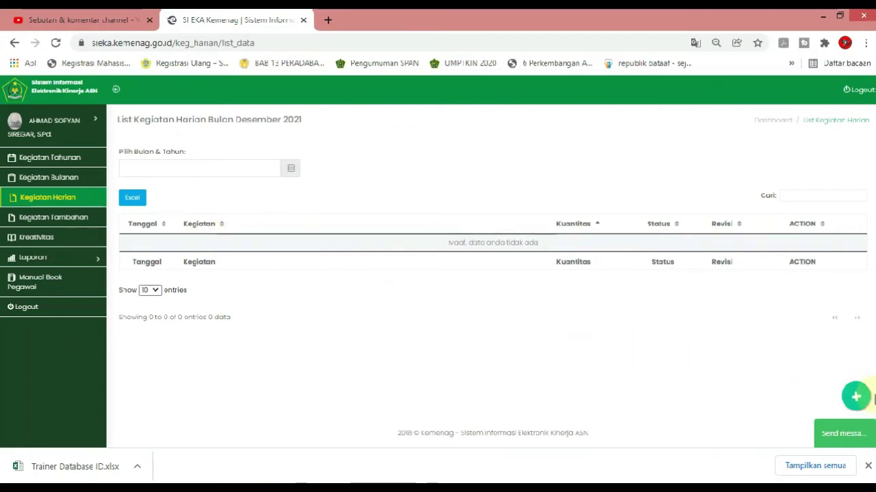
# - Create a new daily activity entry with the activity date 2021-09-20
pyautogui.click(854, 395)
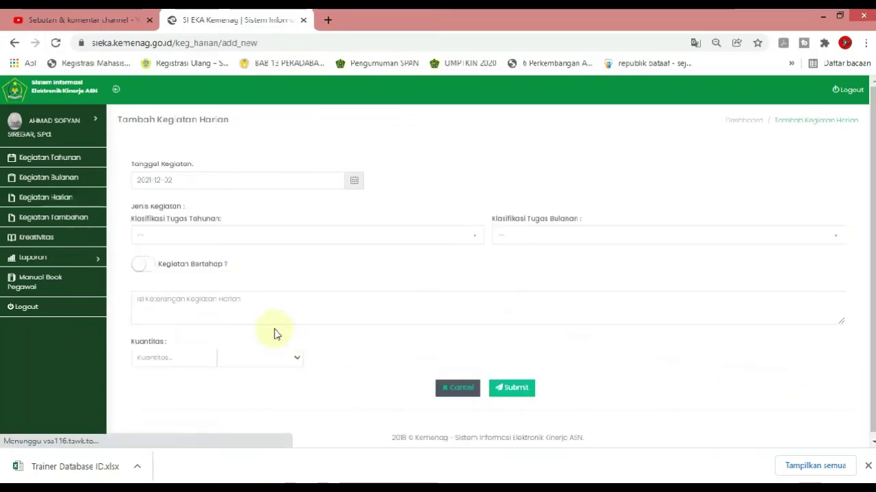
pyautogui.click(265, 182)
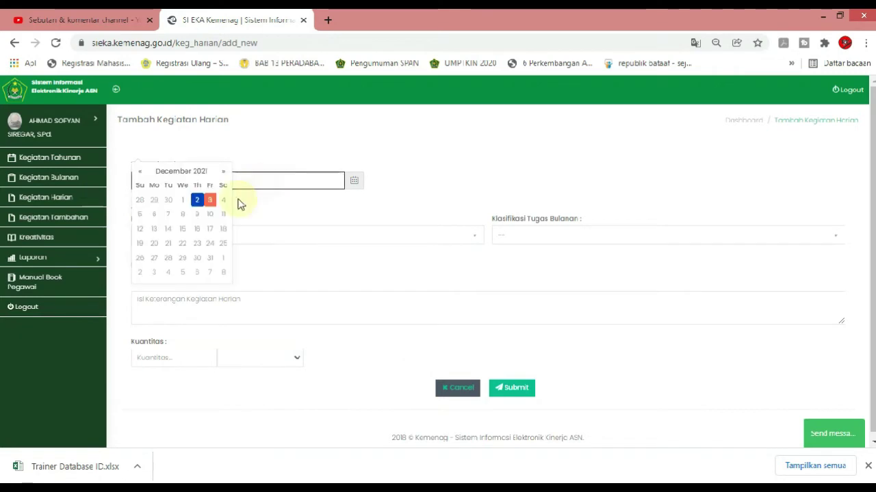
pyautogui.click(138, 171)
pyautogui.click(138, 172)
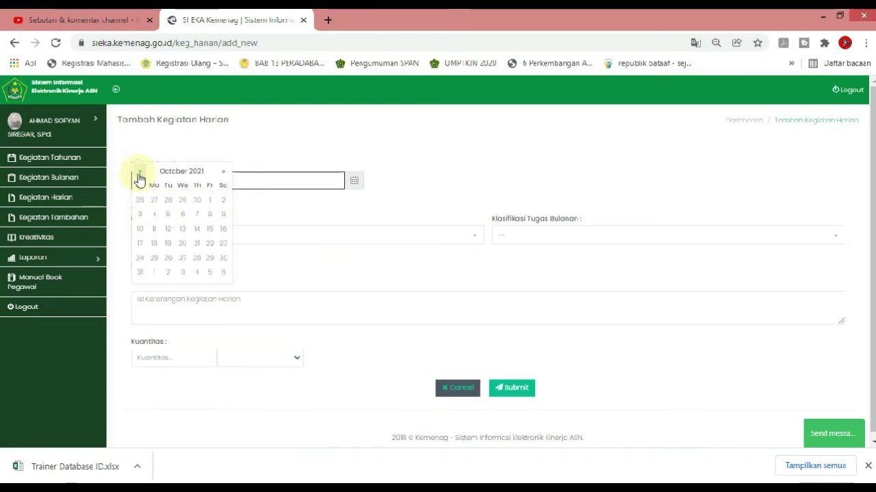
pyautogui.click(139, 173)
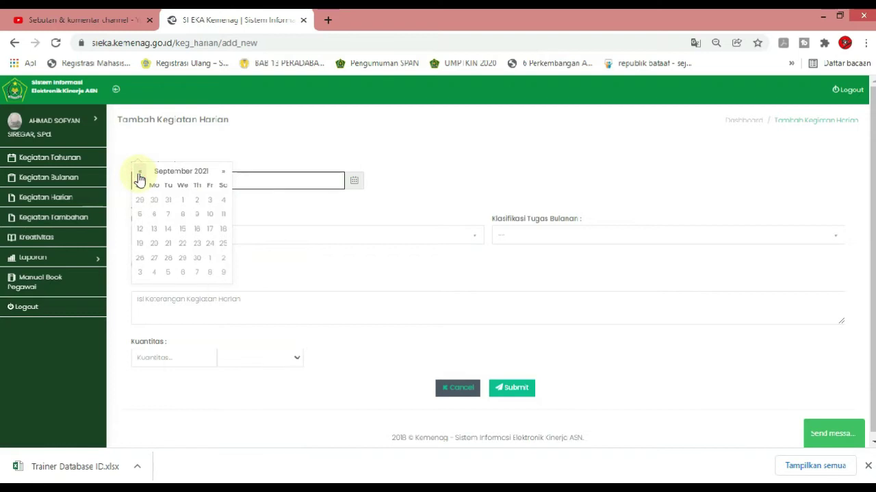
pyautogui.click(155, 245)
# - Classify it under "Melaksanakan Evaluasi Pembelajaran" and September's "Melaksanakan Tindak Lanjut Hasil Penilaian" task for kelas XII, and enable Kegiatan Bertahap
pyautogui.click(183, 242)
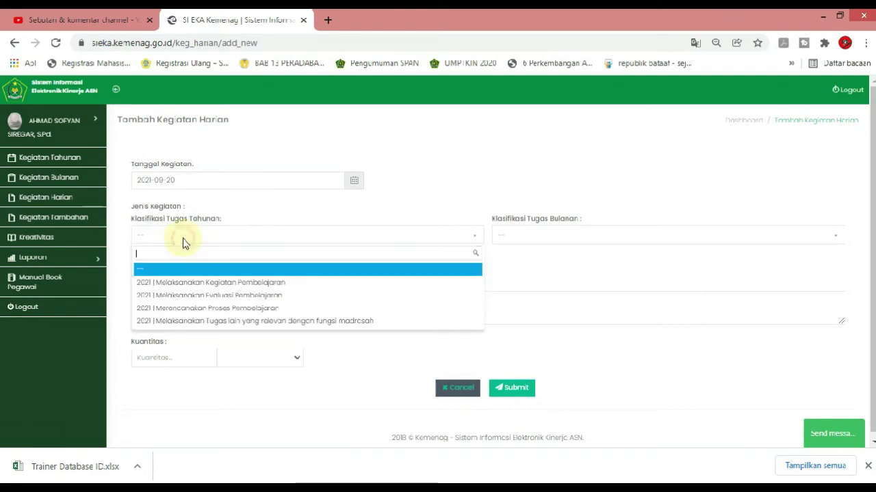
pyautogui.click(237, 296)
pyautogui.click(539, 232)
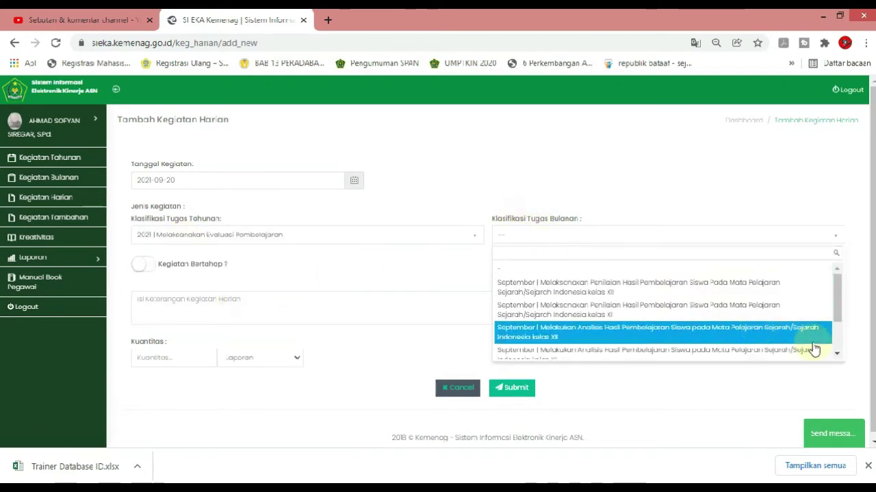
pyautogui.moveTo(836, 303); pyautogui.dragTo(828, 355)
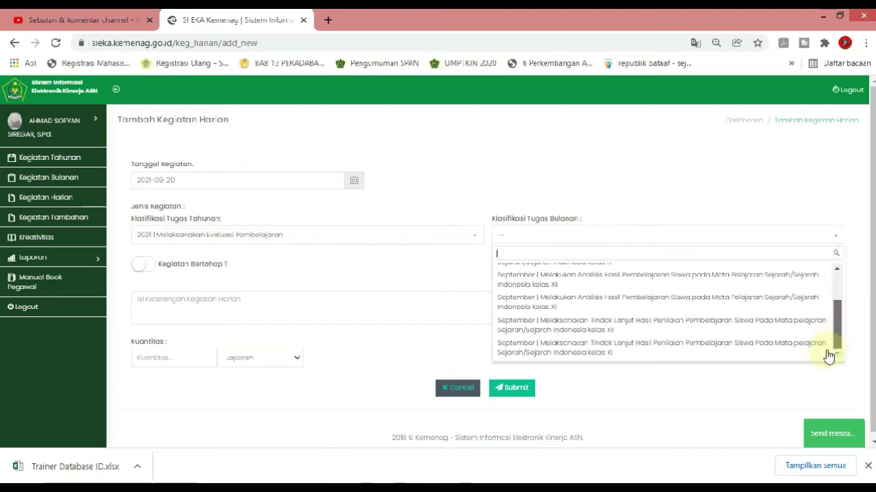
pyautogui.click(627, 331)
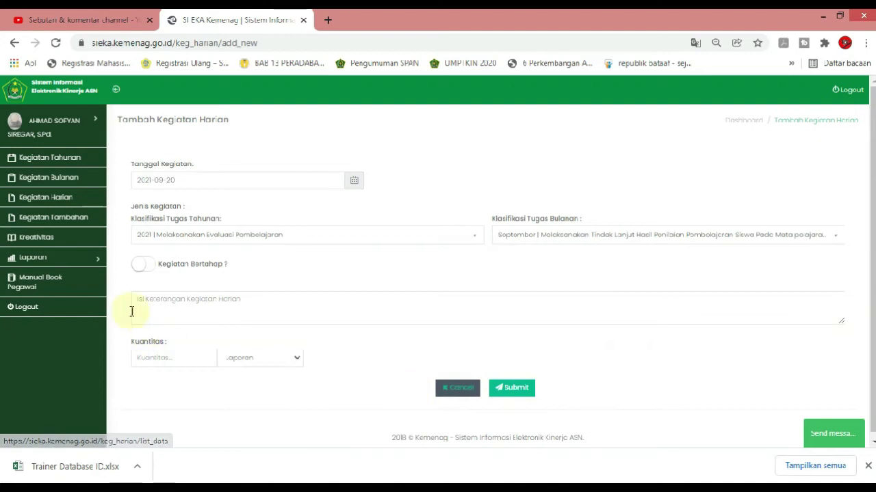
pyautogui.click(153, 270)
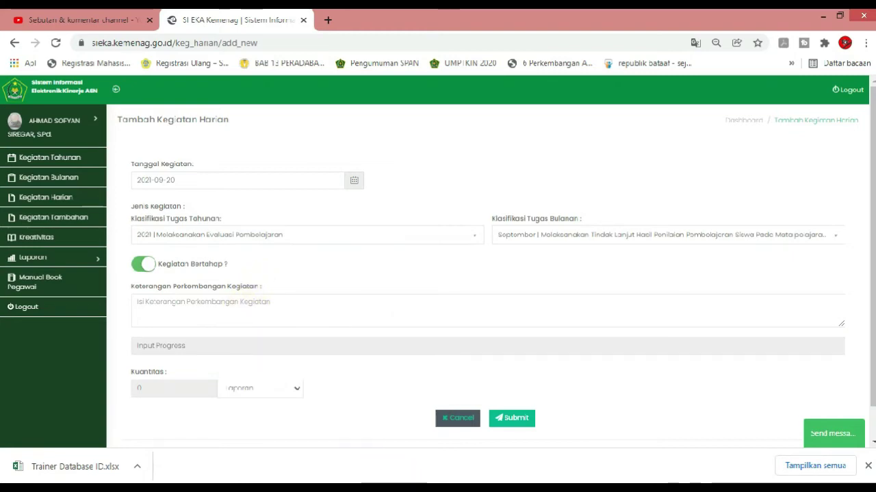
# - Copy "Melaksanakan Program remedial dan Pengayaan di kelas XII MIPA 6" from the Excel workbook into the entry's progress description and submit the entry
pyautogui.hotkey('alt', 'Tab')
pyautogui.click(421, 397)
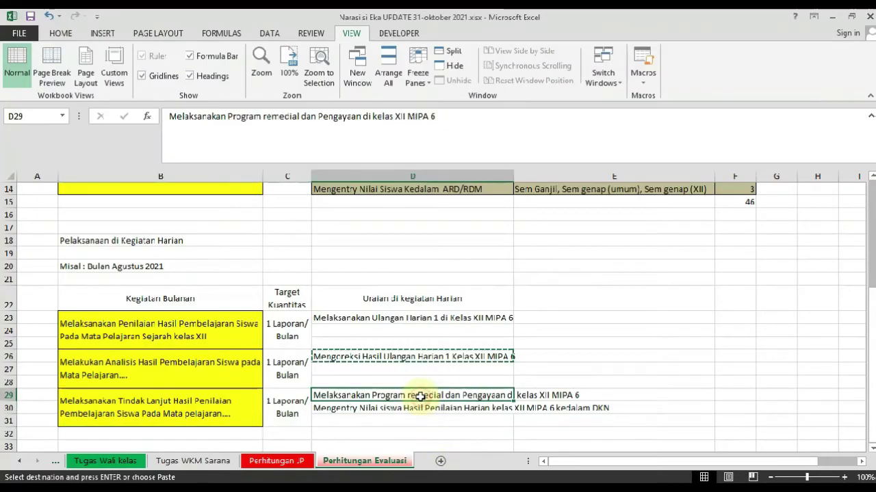
pyautogui.hotkey('ctrl', 'c')
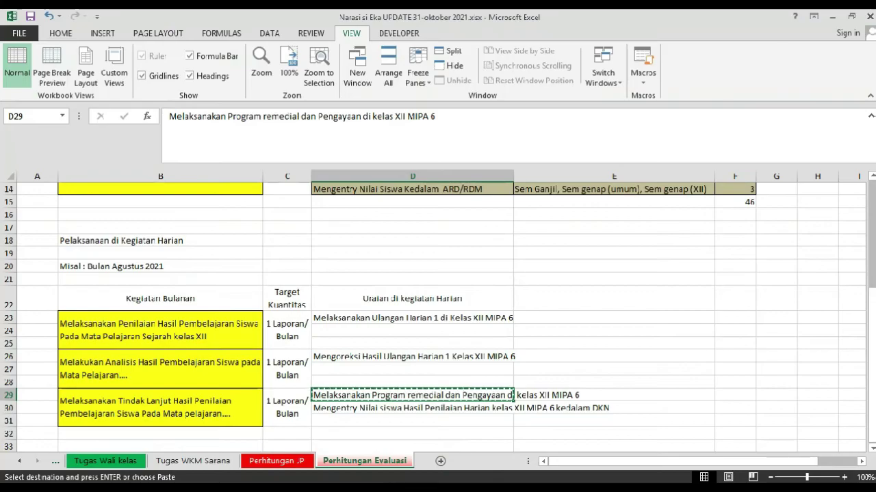
pyautogui.hotkey('alt', 'Tab')
pyautogui.click(212, 316)
pyautogui.hotkey('ctrl', 'v')
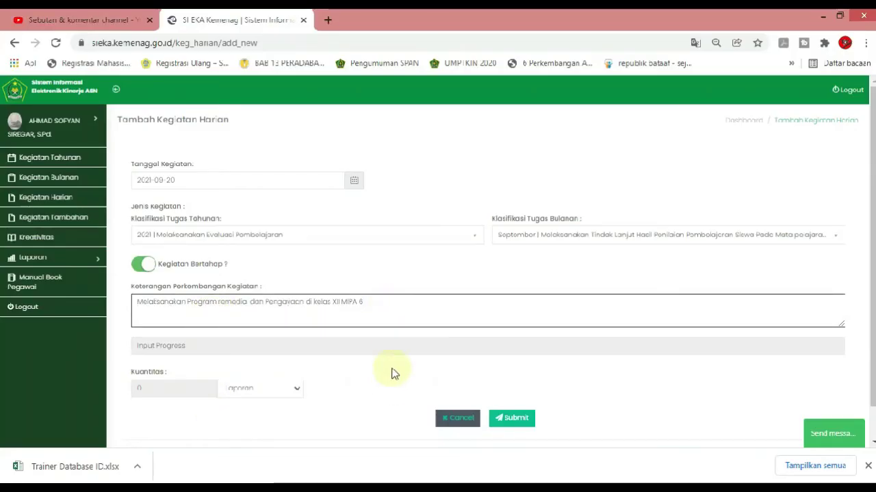
pyautogui.click(518, 424)
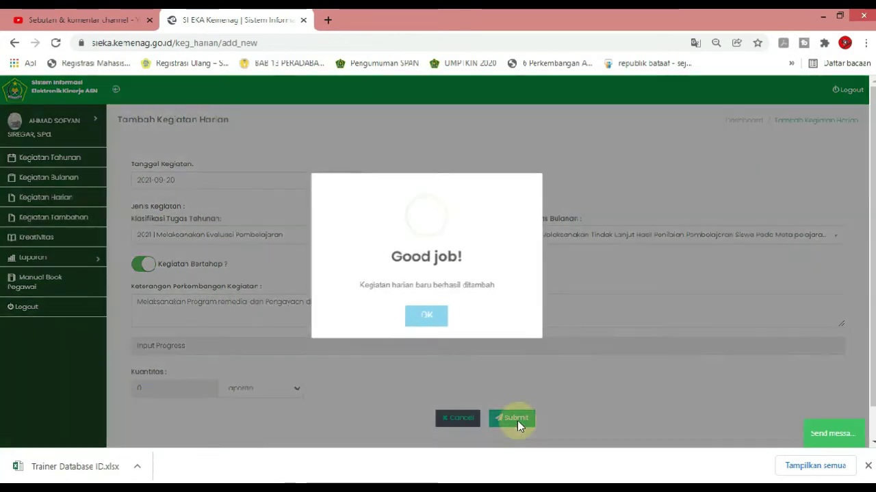
pyautogui.click(438, 319)
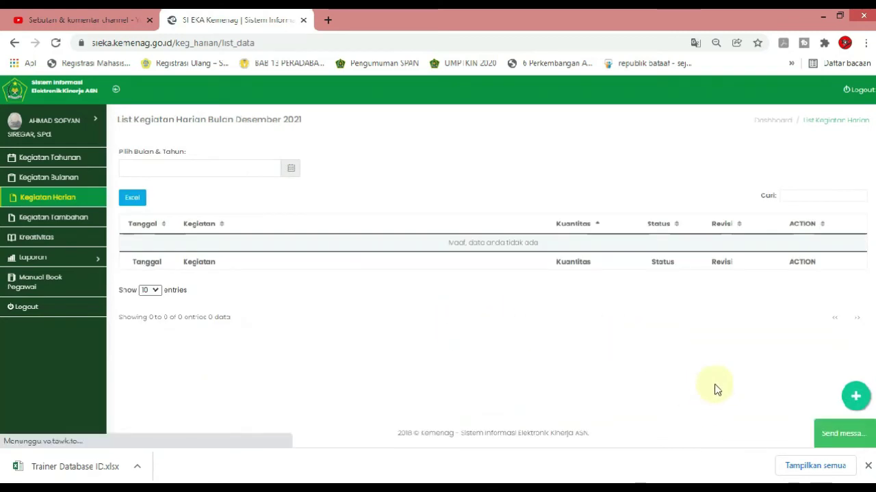
# - Start a new daily activity entry and select the "Mengentry Nilai siswa Hasil Penilaian Harian" description in the Excel workbook before returning to the browser
pyautogui.click(859, 401)
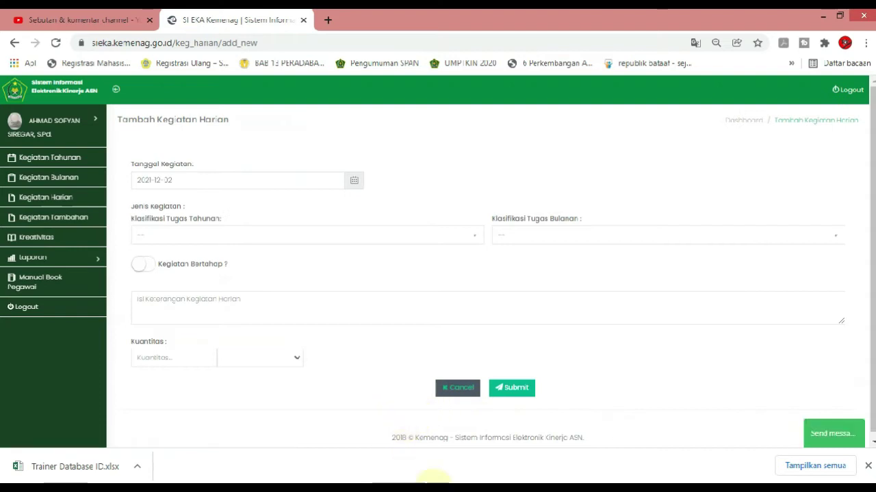
pyautogui.moveTo(479, 487)
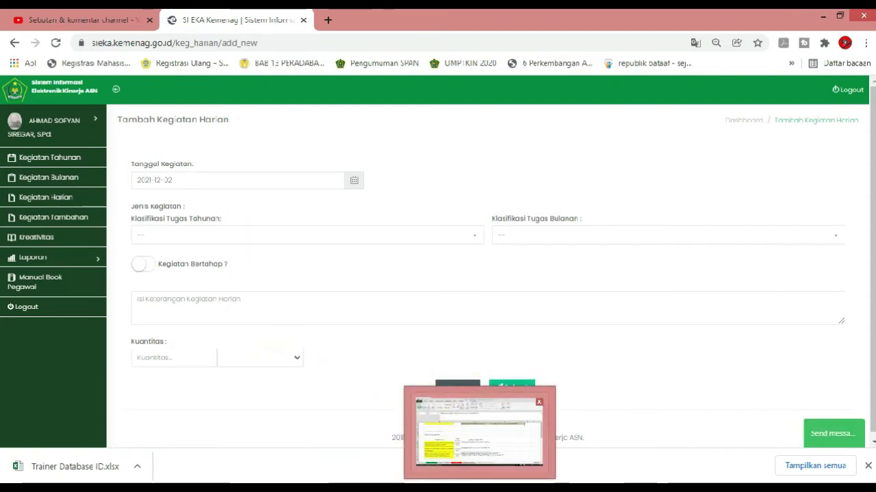
pyautogui.click(472, 438)
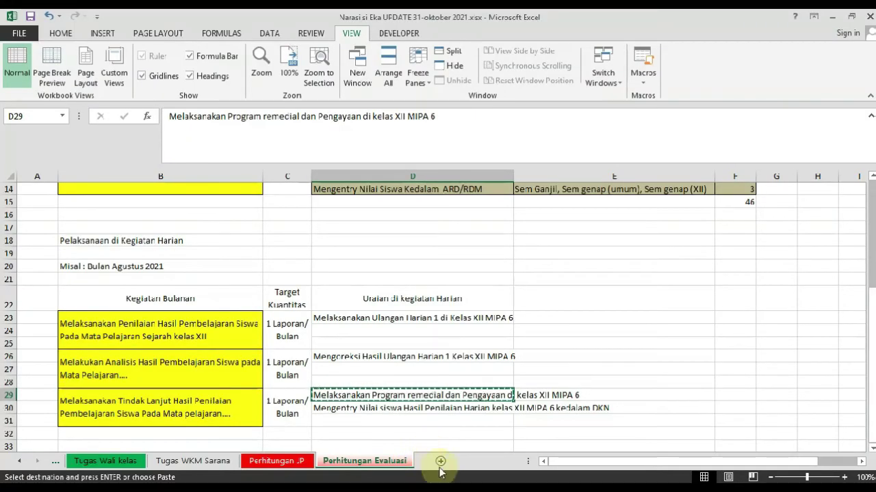
pyautogui.click(416, 408)
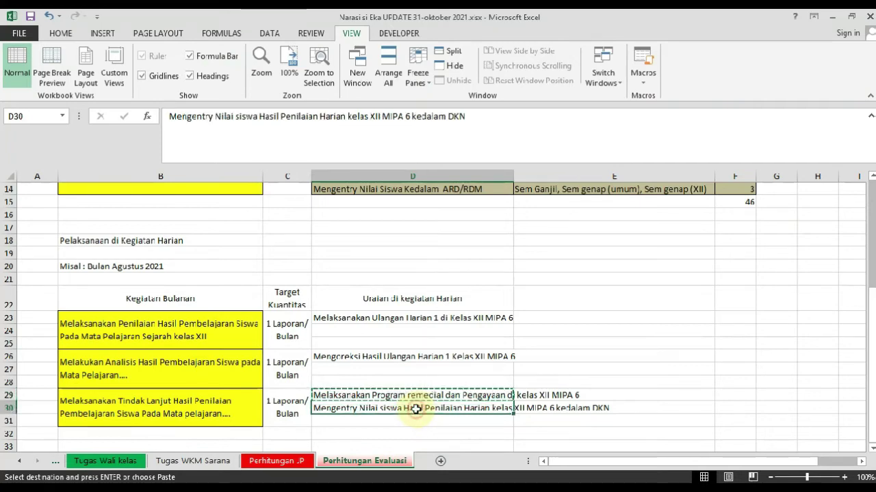
pyautogui.click(260, 483)
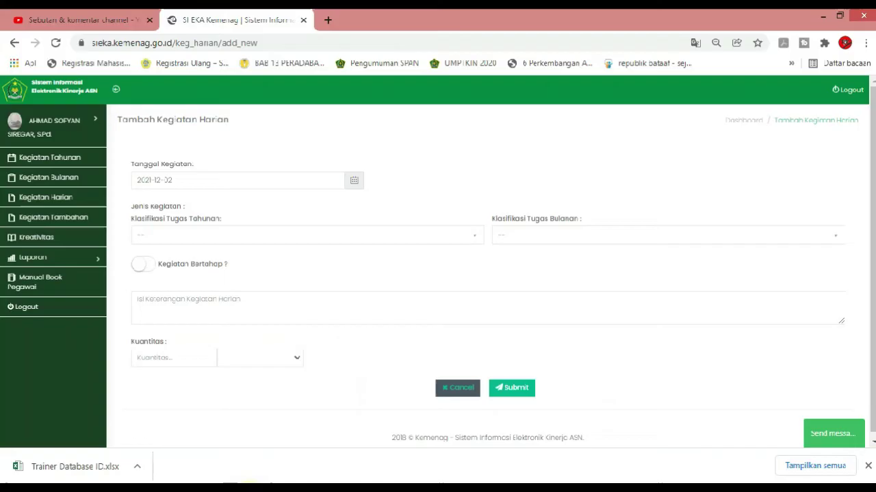
pyautogui.click(215, 236)
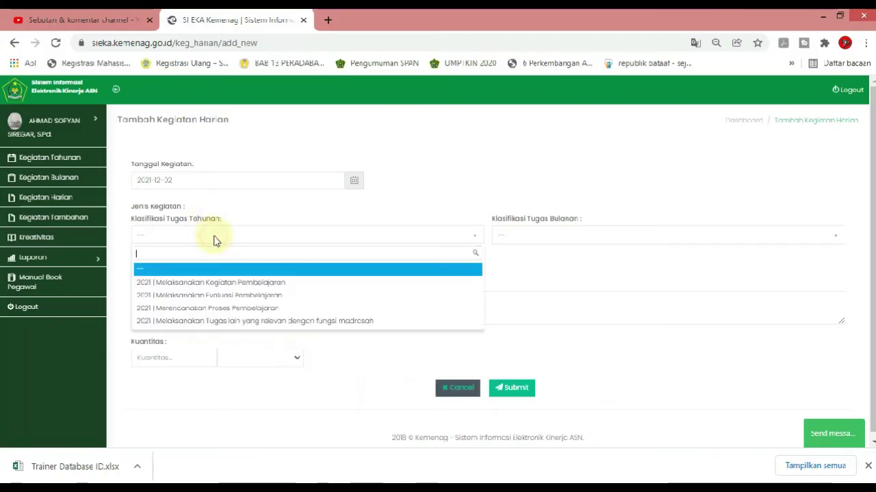
pyautogui.click(266, 296)
pyautogui.click(497, 242)
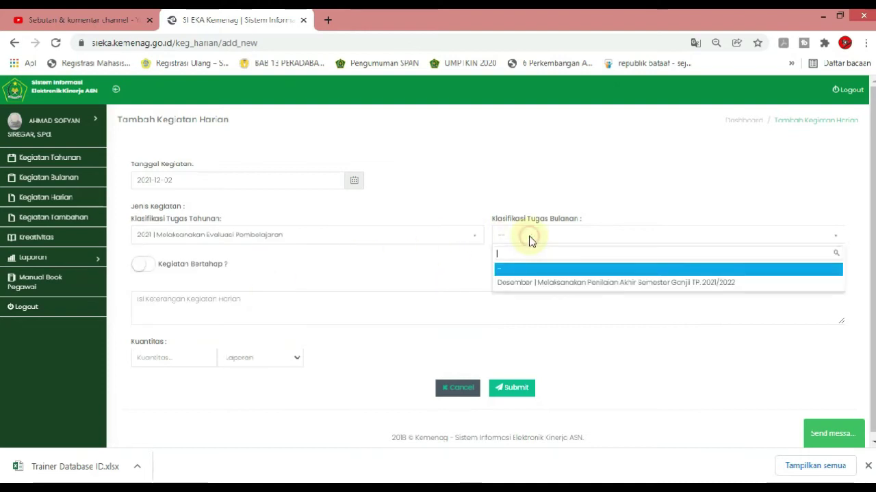
pyautogui.click(375, 233)
pyautogui.click(172, 235)
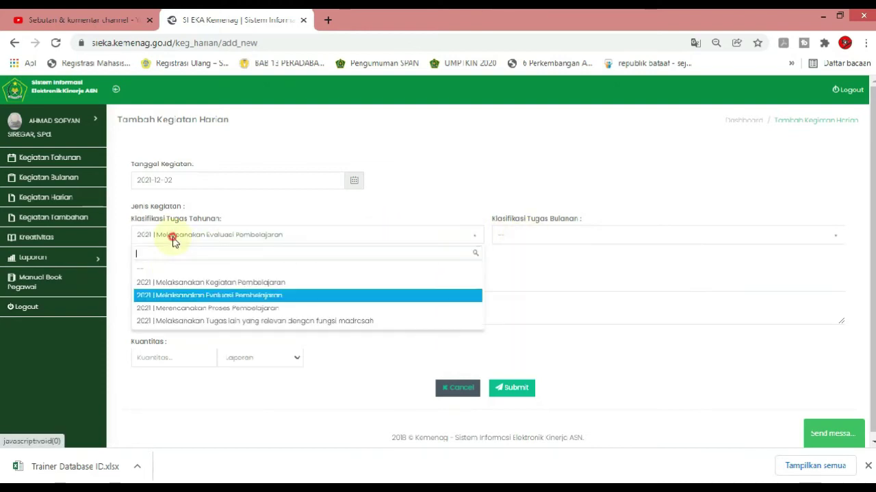
pyautogui.click(167, 269)
# - Set the activity date of the new daily entry to 2021-09-20
pyautogui.click(262, 179)
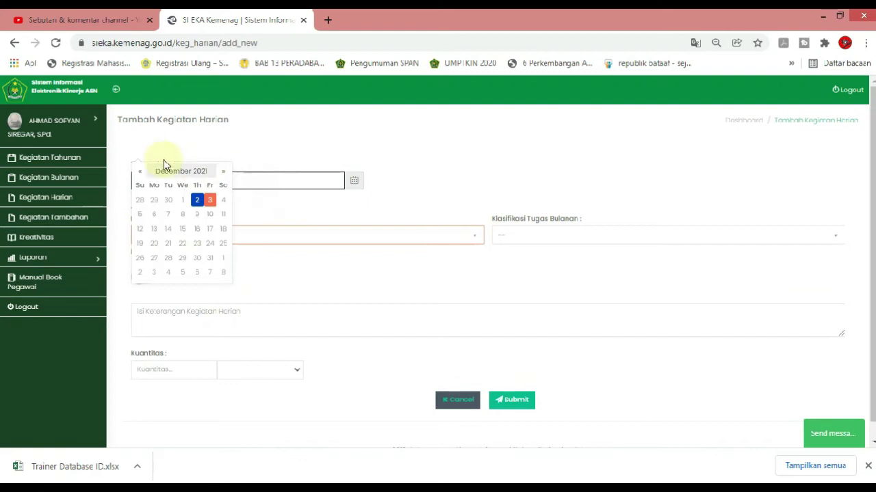
pyautogui.click(141, 171)
pyautogui.click(140, 171)
pyautogui.click(140, 171)
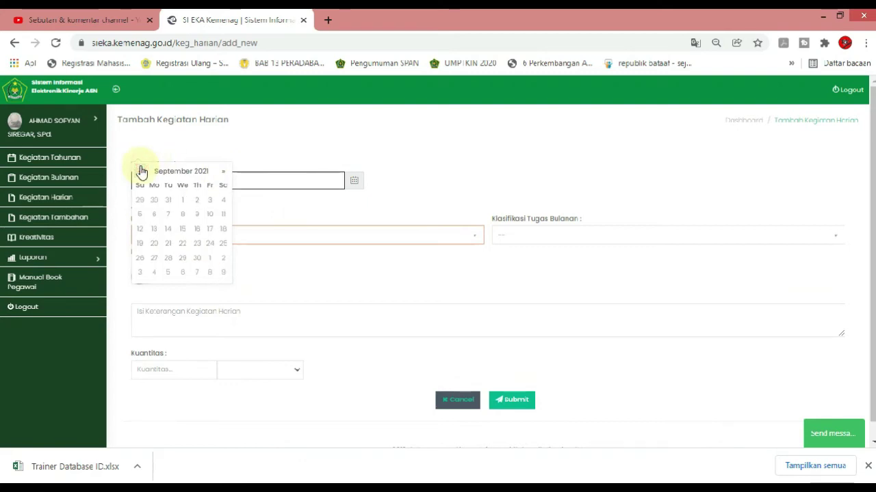
pyautogui.click(154, 243)
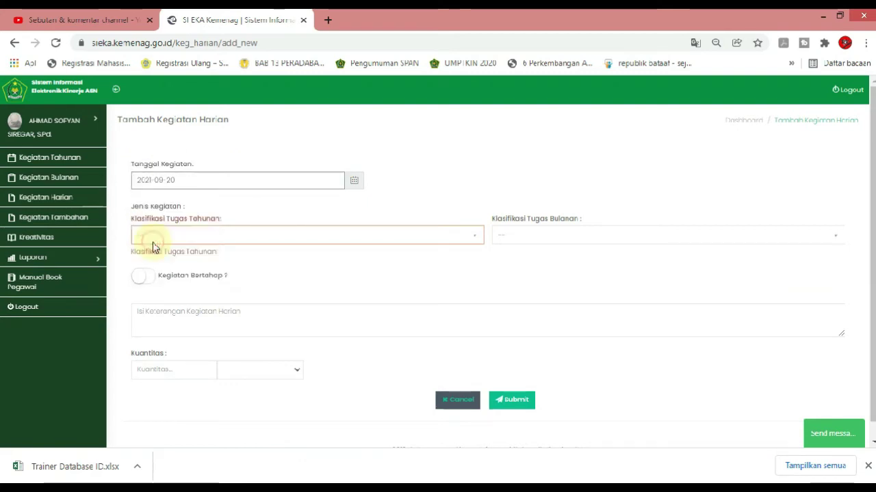
pyautogui.click(258, 238)
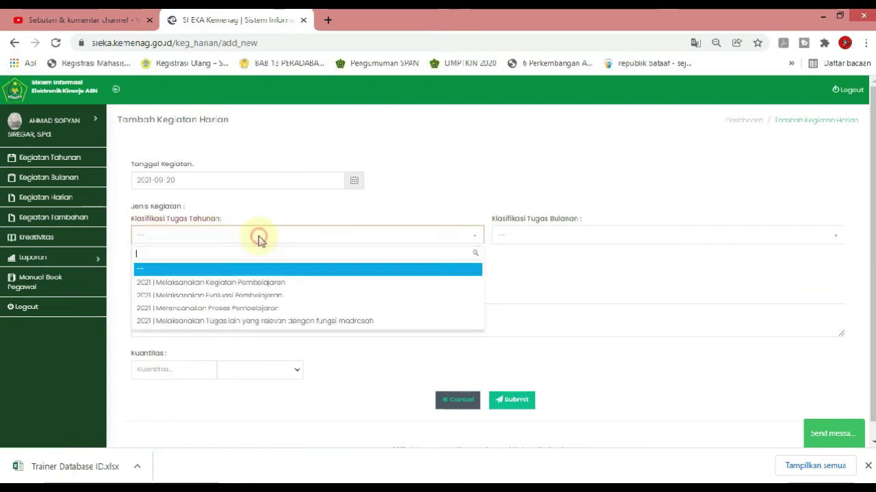
pyautogui.click(256, 286)
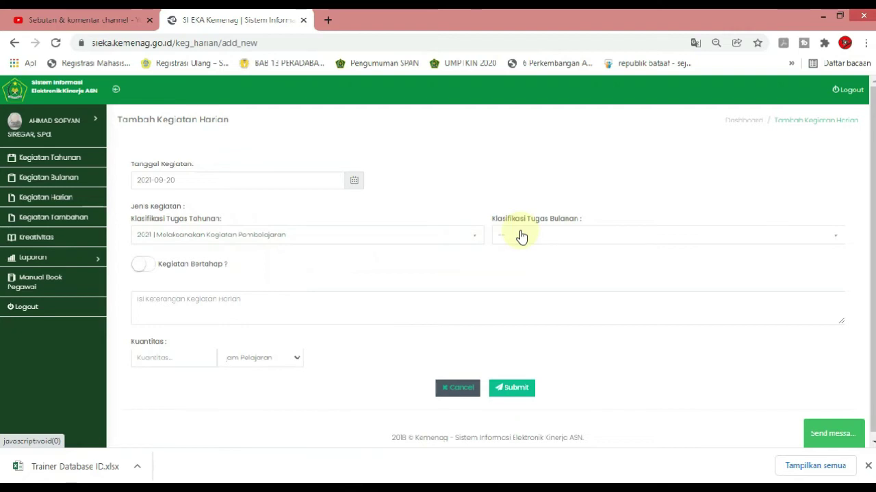
pyautogui.click(520, 236)
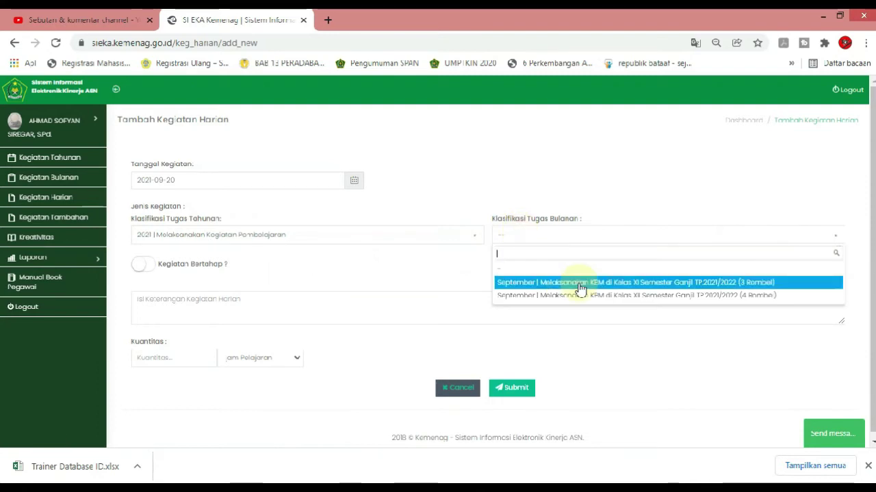
pyautogui.click(573, 146)
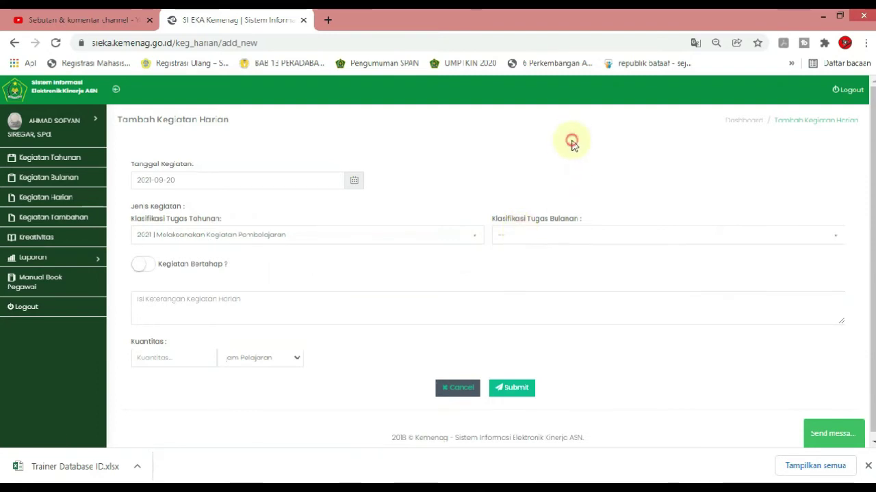
# - Classify the entry under "Melaksanakan Evaluasi Pembelajaran" and September's "Melaksanakan Tindak Lanjut Hasil Penilaian" task for kelas XII, and enable Kegiatan Bertahap
pyautogui.click(349, 237)
pyautogui.click(263, 299)
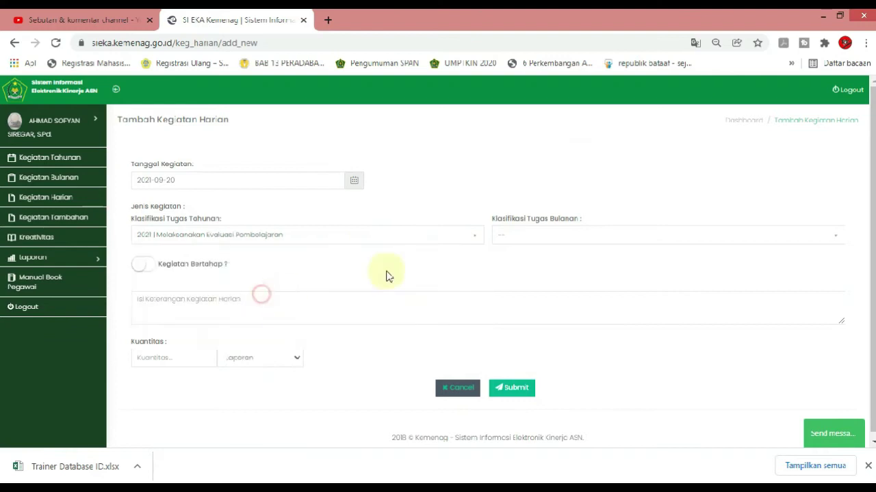
pyautogui.click(512, 238)
pyautogui.moveTo(843, 294); pyautogui.dragTo(841, 327)
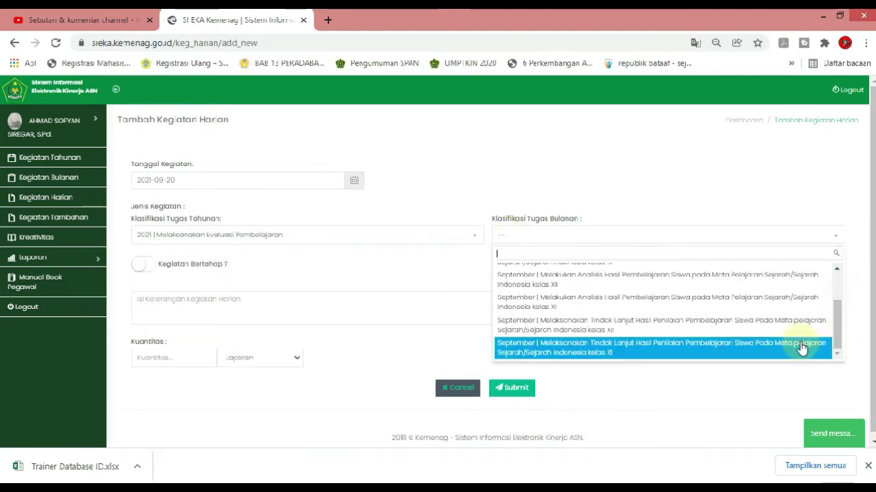
pyautogui.click(624, 328)
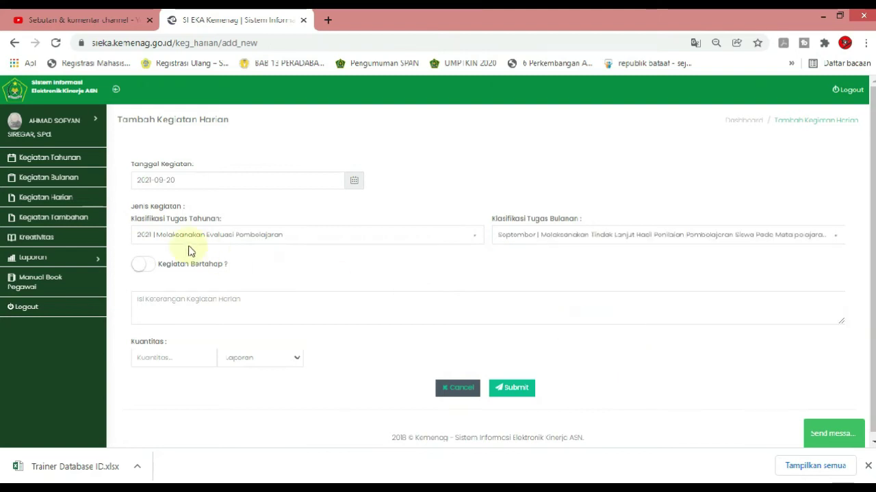
pyautogui.click(145, 271)
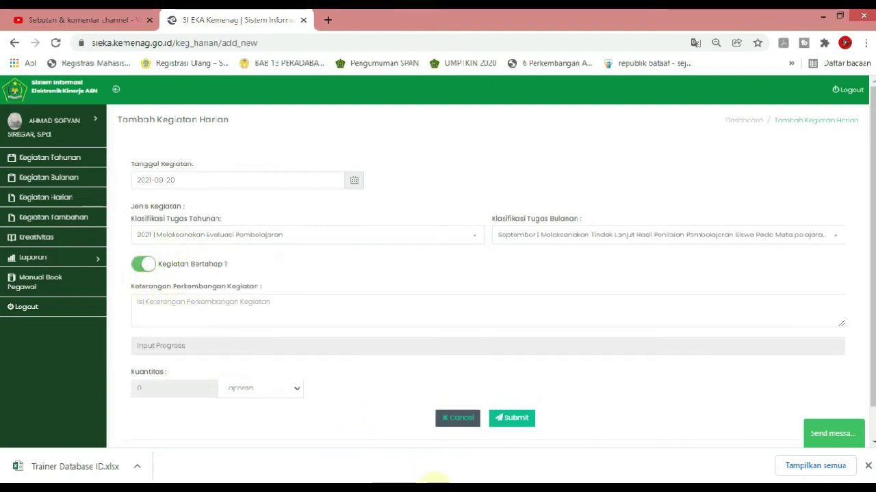
# - Copy "Mengentry Nilai siswa Hasil Penilaian Harian kelas XII MIPA 6 kedalam DKN" from the Excel workbook into the progress description and submit the entry
pyautogui.click(424, 467)
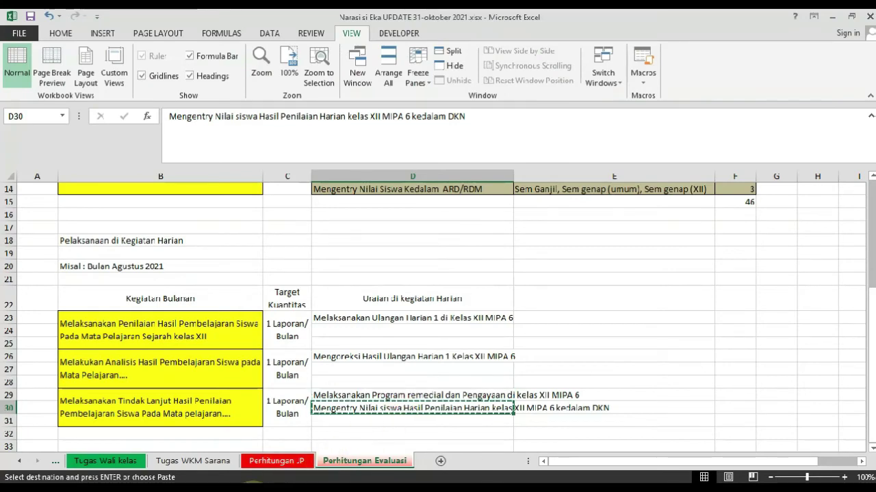
pyautogui.click(264, 479)
pyautogui.click(225, 303)
pyautogui.write('Mengentry Nilai siswa Hasil Penilaian Harian kelas XI MPA 6 kedalam DKN')
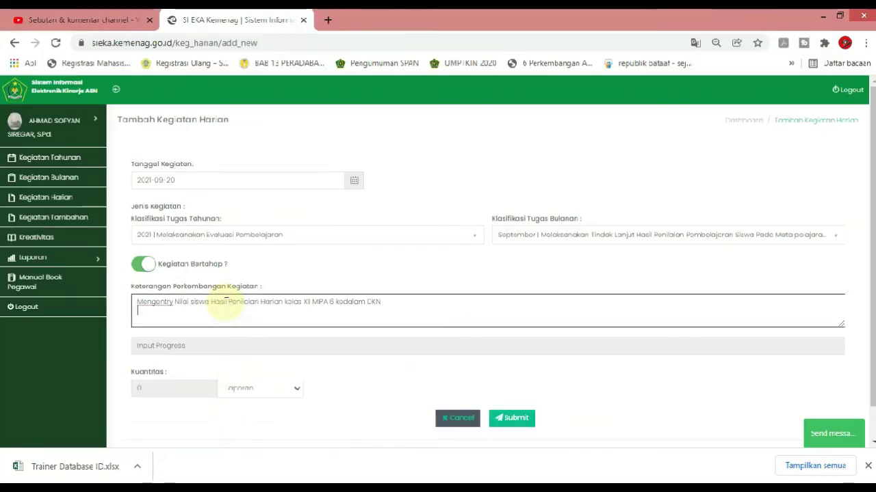
pyautogui.click(508, 419)
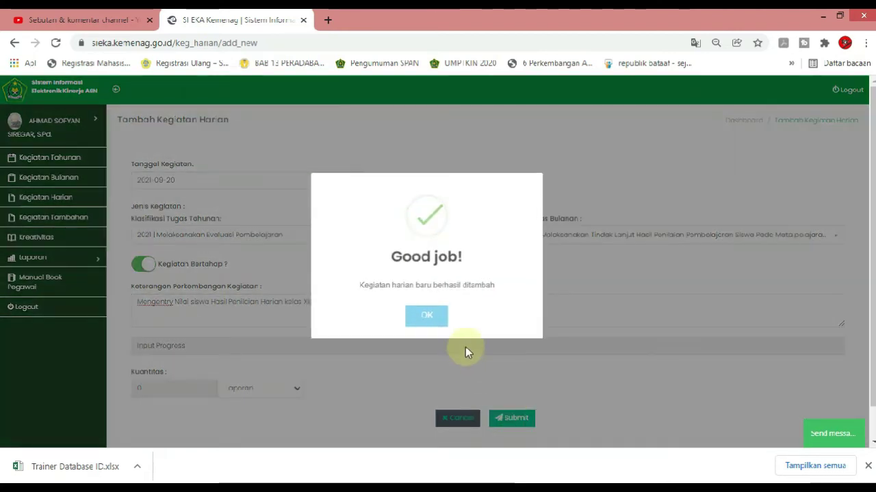
pyautogui.click(427, 316)
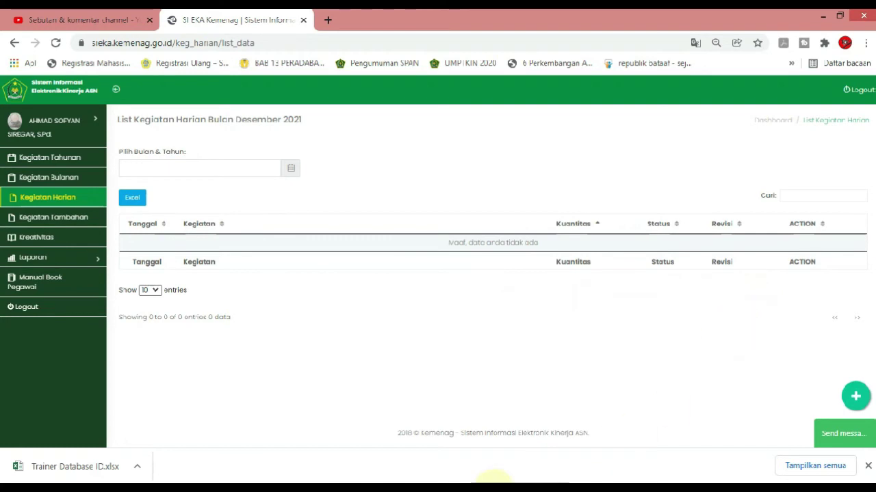
# - Create another daily activity entry with the activity date 2021-09-30
pyautogui.click(855, 395)
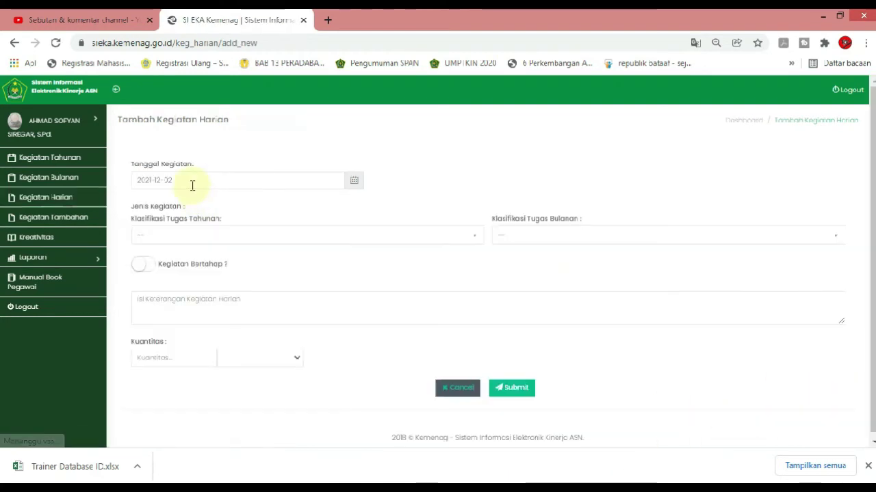
pyautogui.click(189, 182)
pyautogui.click(140, 171)
pyautogui.click(140, 171)
pyautogui.click(140, 171)
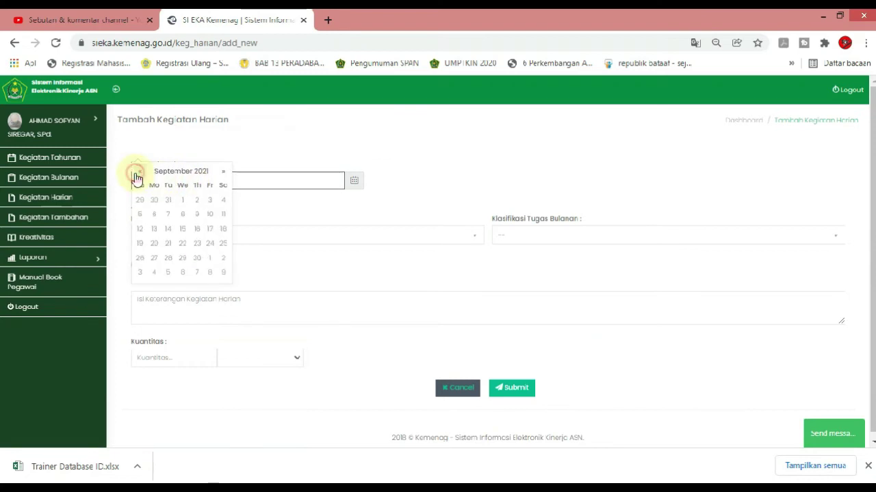
pyautogui.click(196, 265)
# - Classify the 2021-09-30 entry under "Melaksanakan Evaluasi Pembelajaran" and September's "Melaksanakan Tindak Lanjut Hasil Penilaian" task for kelas XII
pyautogui.click(214, 236)
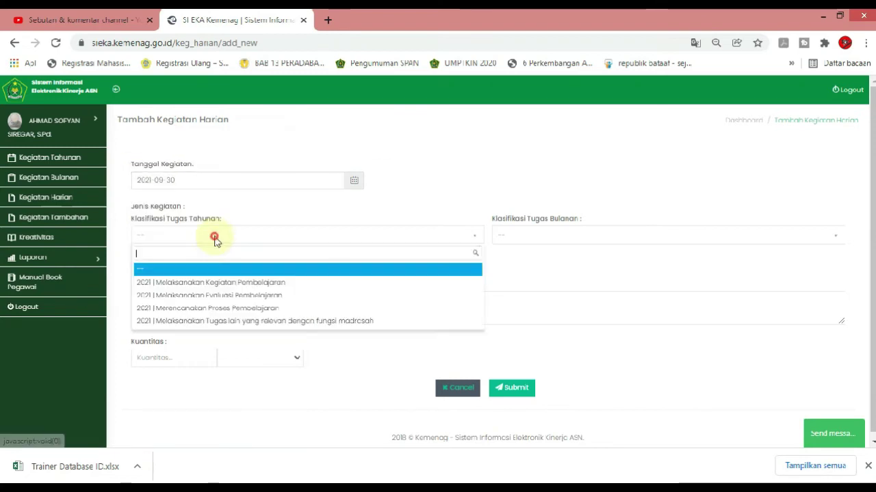
pyautogui.click(233, 298)
pyautogui.click(528, 236)
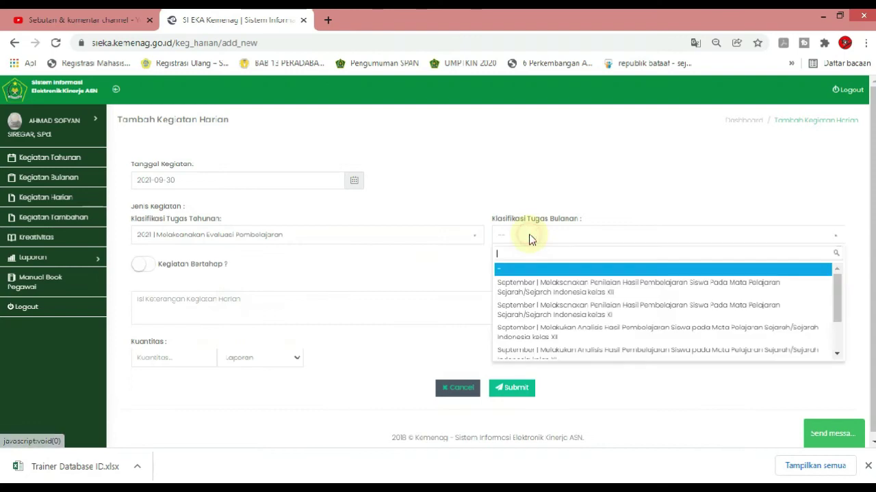
pyautogui.moveTo(845, 315); pyautogui.dragTo(843, 337)
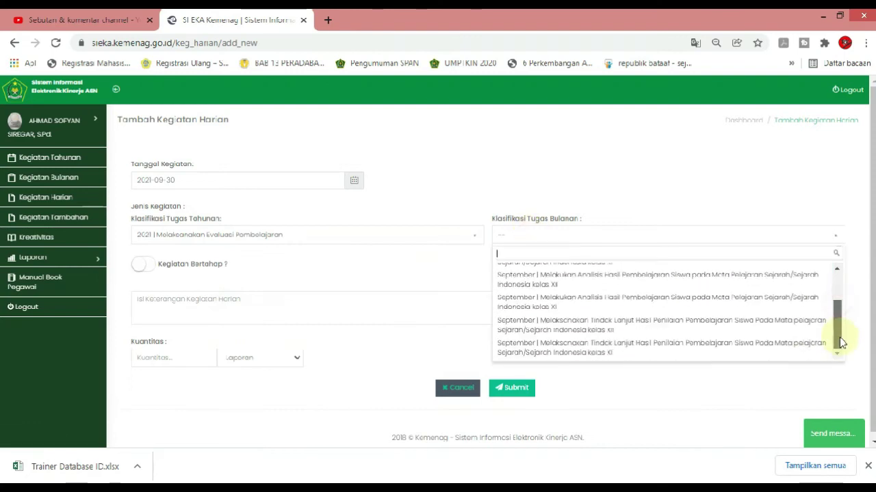
pyautogui.click(594, 333)
# - Start the activity description with "Menyusun Laporan Tindak Lanjut Penilaian Hasil Belajar"
pyautogui.click(191, 299)
pyautogui.write('Meny')
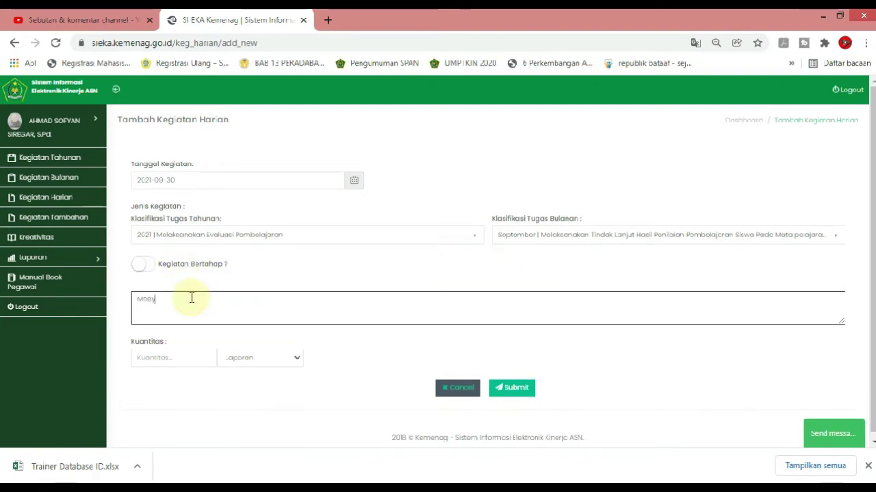
pyautogui.write('usun Lapo')
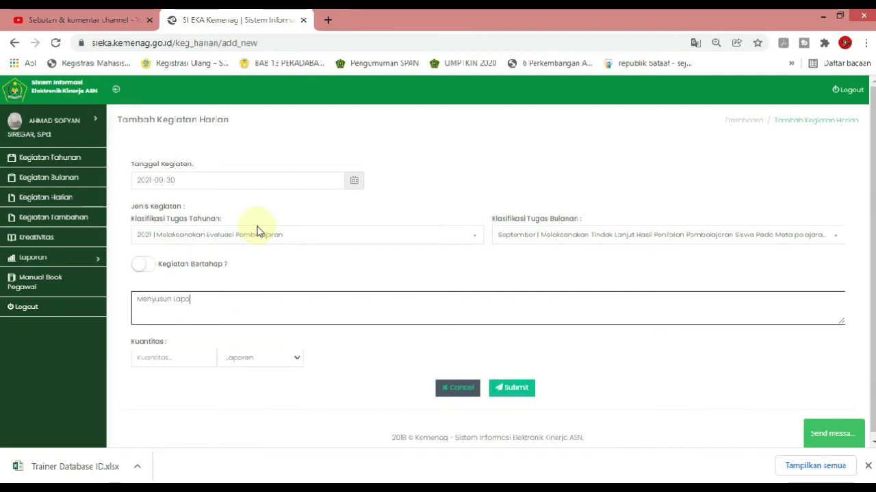
pyautogui.write('ran Tindak Lanjut Hasil Penilaian')
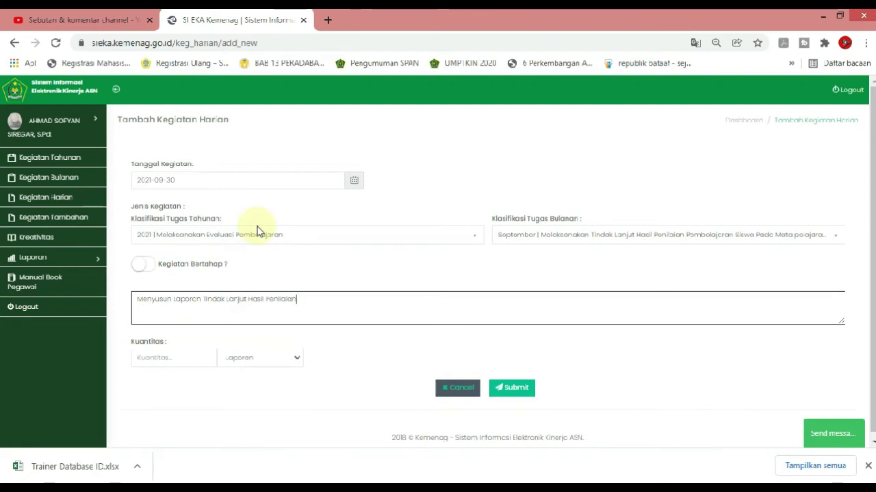
pyautogui.press('BackSpace')
pyautogui.press('BackSpace')
pyautogui.press('BackSpace')
pyautogui.press('BackSpace')
pyautogui.press('BackSpace')
pyautogui.press('BackSpace')
pyautogui.press('BackSpace')
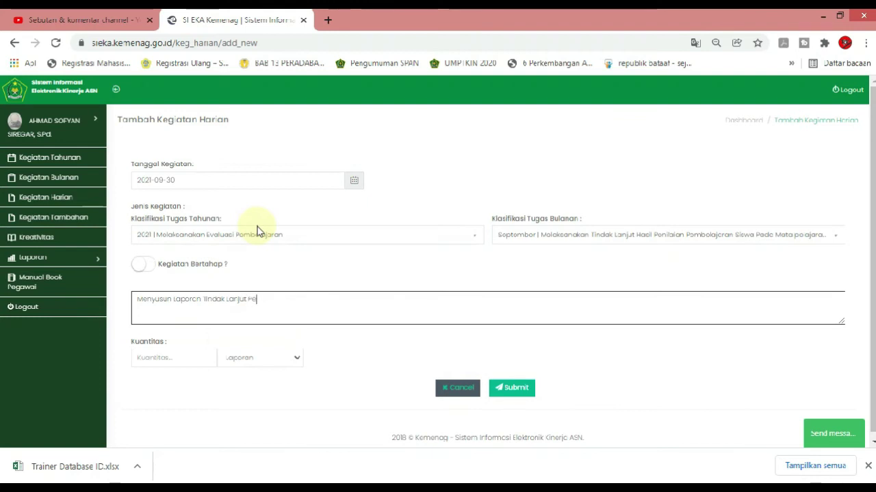
pyautogui.write('sil Belajar')
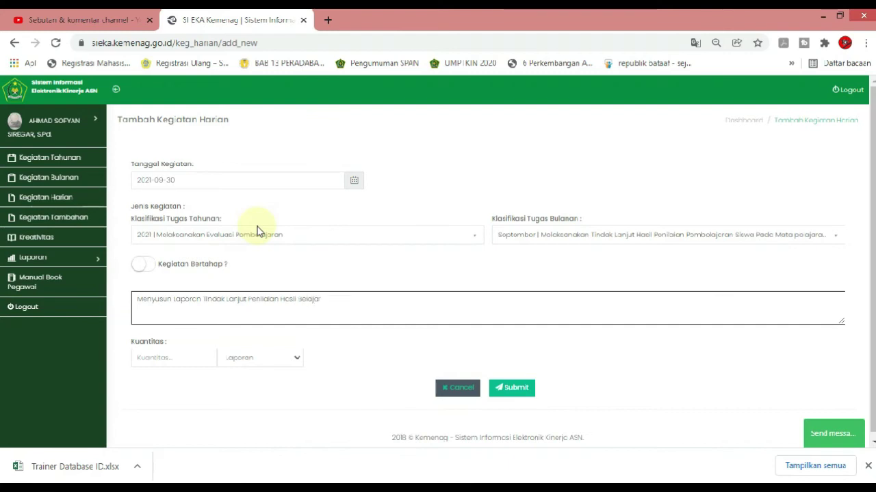
# - Continue the description with "Siswa pada Mapel sejarah Kelas XII (XII MIPA 6, XII MIPA 2 dan XII IPS 1)"
pyautogui.write(' Siswa pada Mapel sejarah Kel')
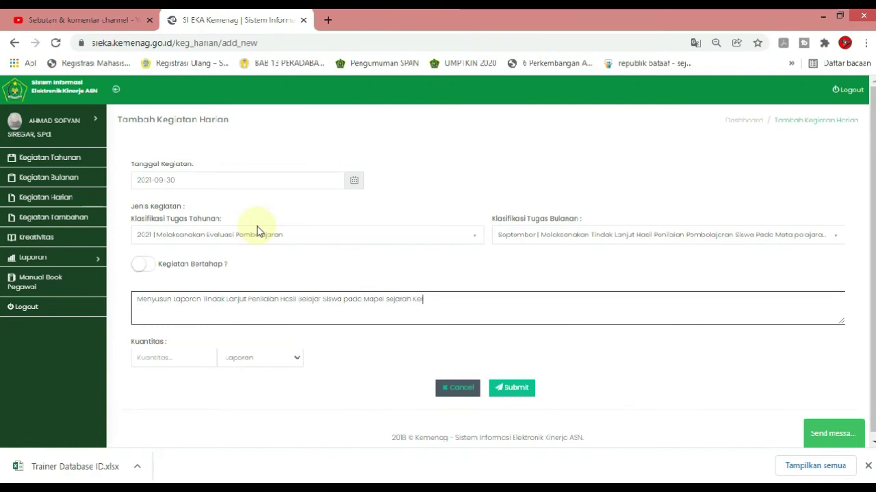
pyautogui.write('as XII ')
pyautogui.write('I')
pyautogui.write('XII MI')
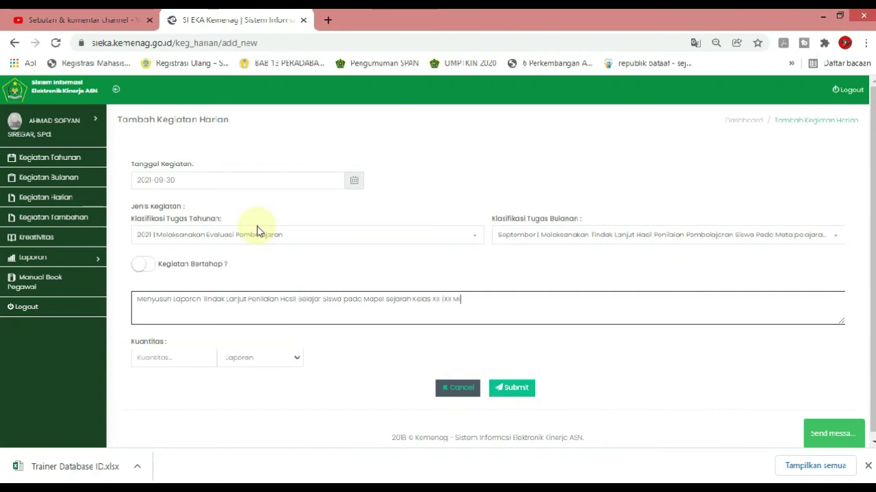
pyautogui.write('FA 6, XII MPS')
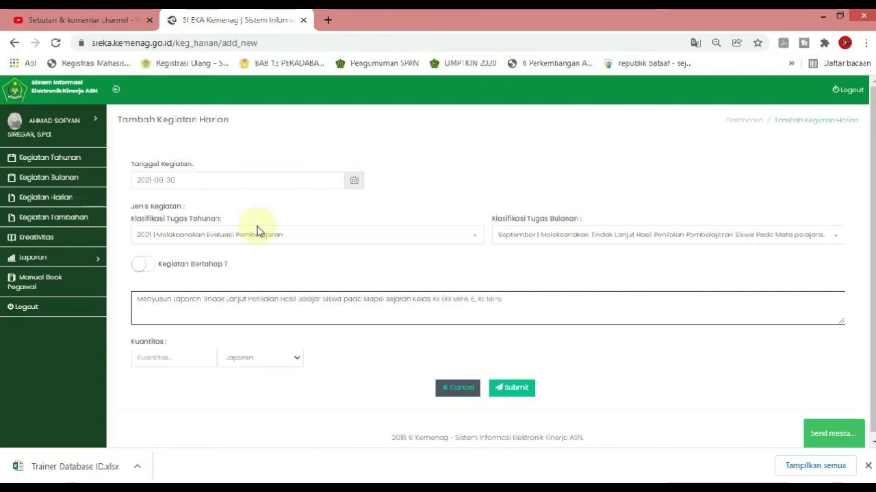
pyautogui.press('BackSpace')
pyautogui.press('BackSpace')
pyautogui.write('IPa')
pyautogui.press('BackSpace')
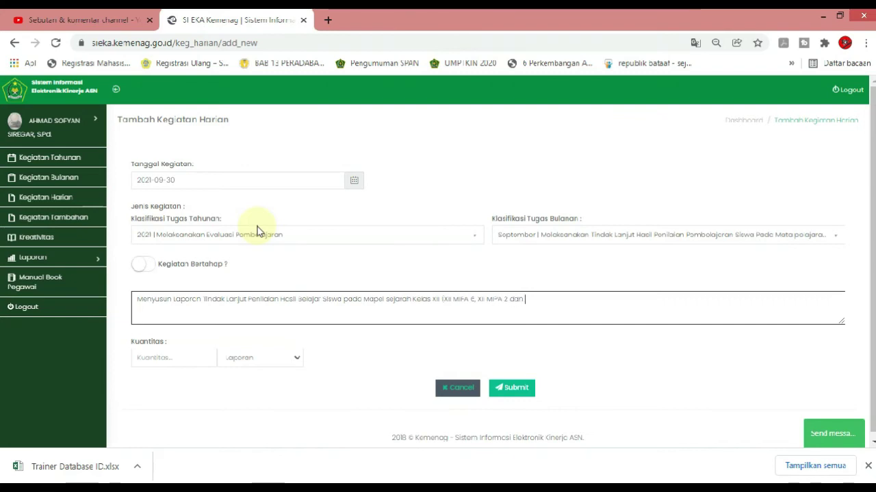
pyautogui.write('IPA')
pyautogui.write('S')
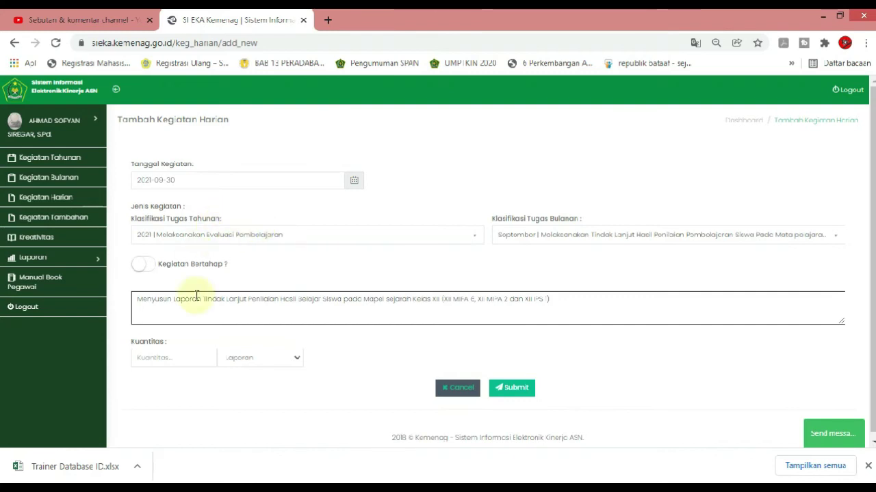
# - Set the quantity to 1 Laporan and submit the 2021-09-30 daily activity entry
pyautogui.click(198, 359)
pyautogui.write('1')
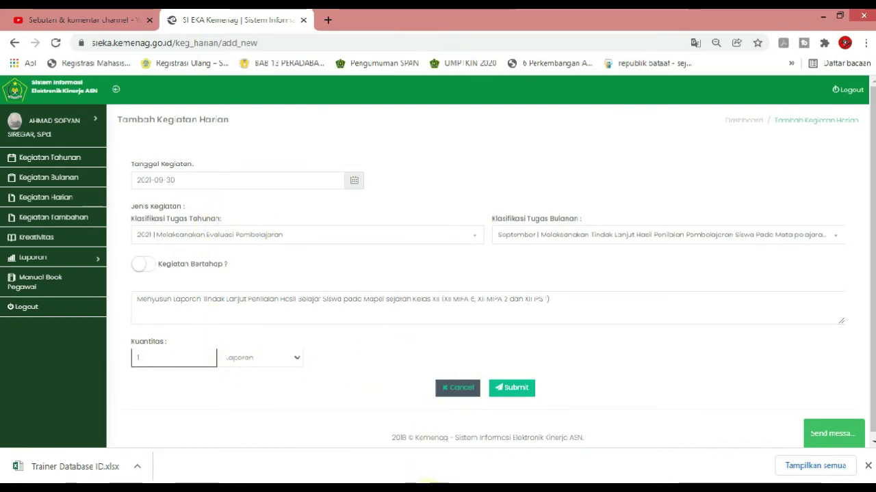
pyautogui.hotkey('alt', 'Tab')
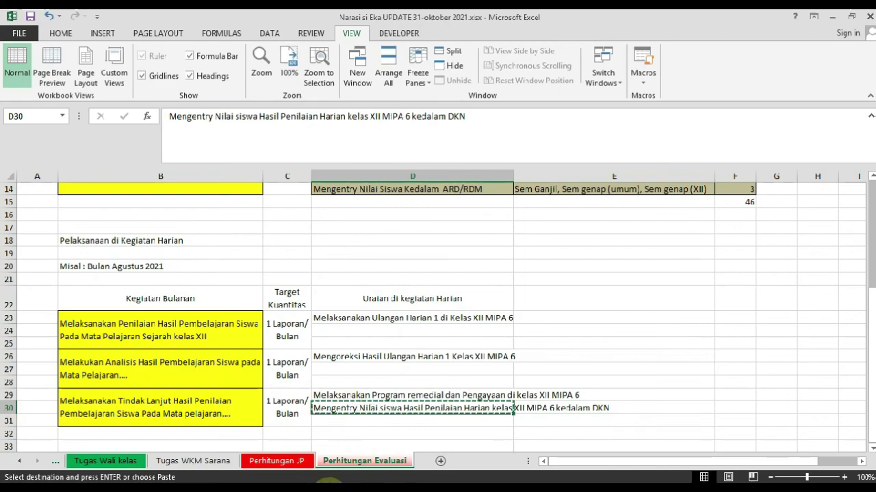
pyautogui.click(260, 483)
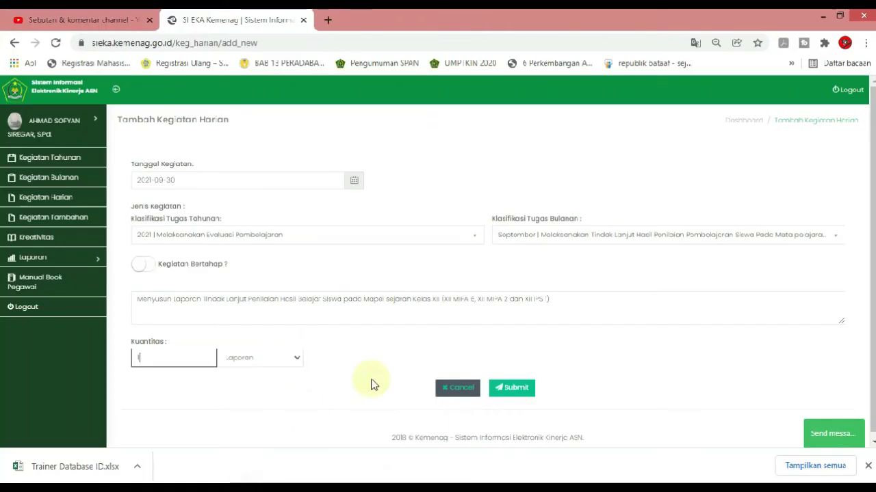
pyautogui.click(513, 388)
pyautogui.click(414, 319)
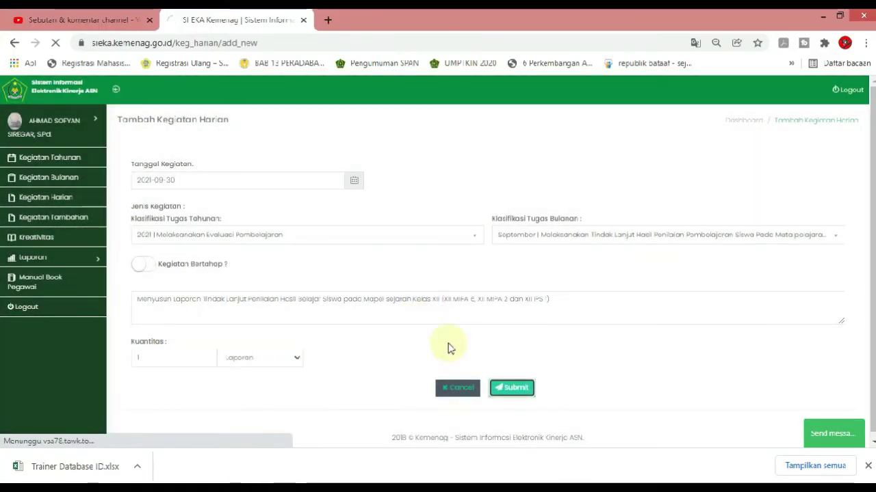
# - Open the monthly report (Laporan Bulanan) for September 2021
pyautogui.click(66, 258)
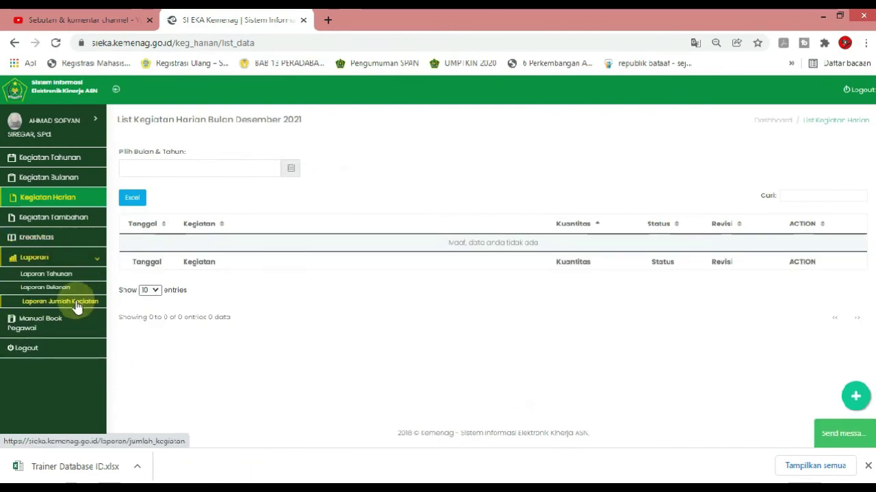
pyautogui.click(64, 287)
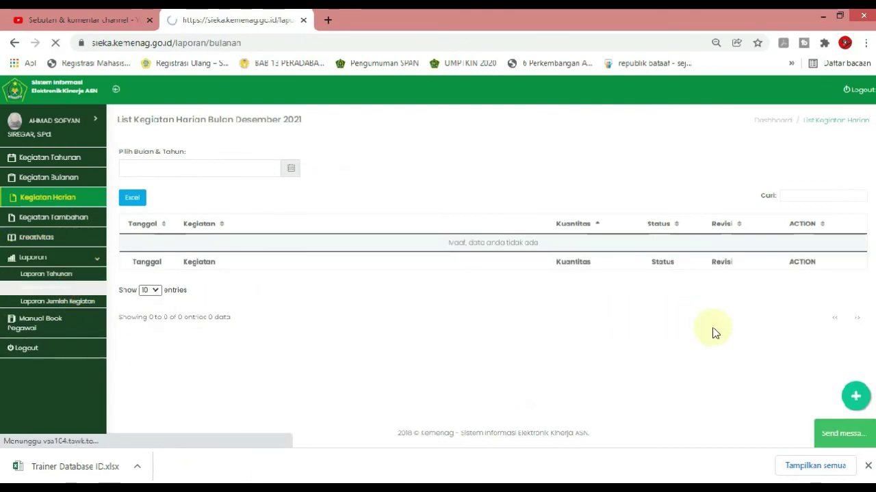
pyautogui.click(260, 180)
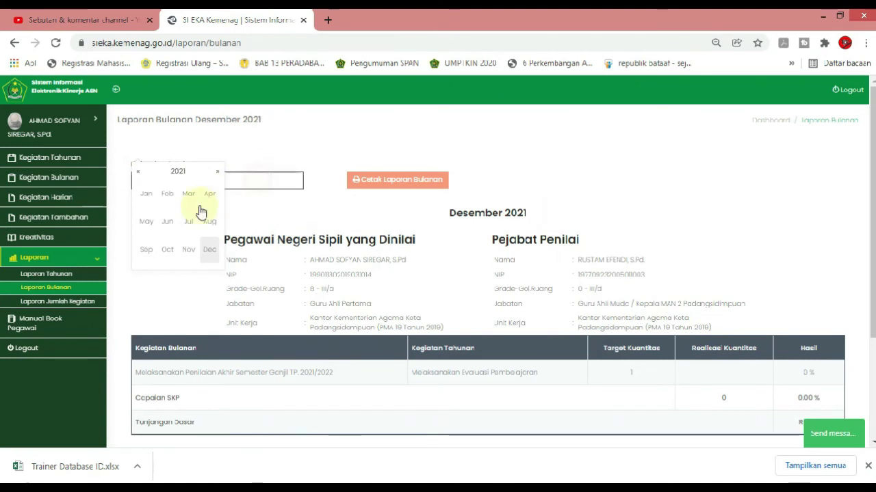
pyautogui.click(154, 249)
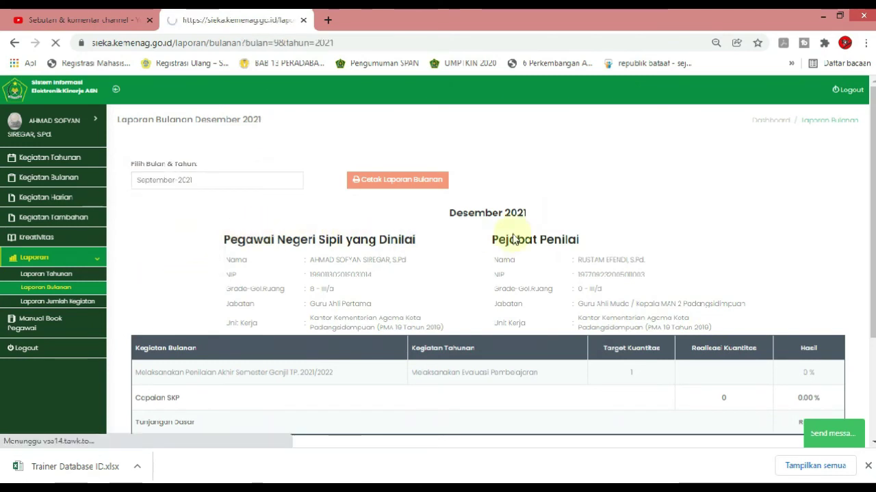
# - Examine the target and realised quantities of the kelas XII evaluation tasks and the Kegiatan Bertahap entries in the September report
pyautogui.scroll(-5, 875, 160)
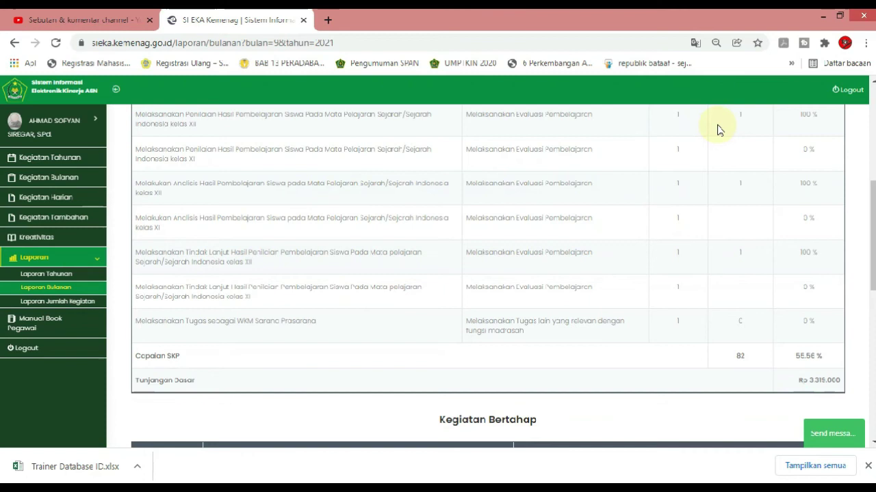
pyautogui.moveTo(872, 264); pyautogui.dragTo(872, 251)
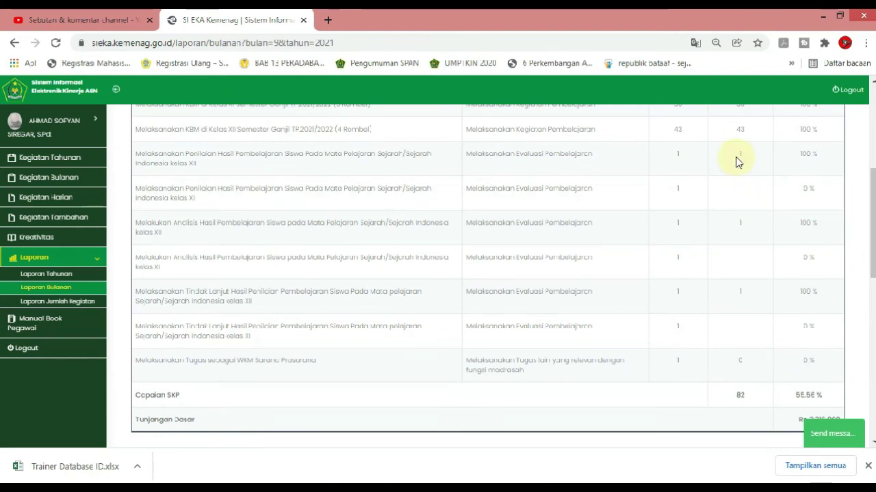
pyautogui.moveTo(863, 248); pyautogui.dragTo(855, 286)
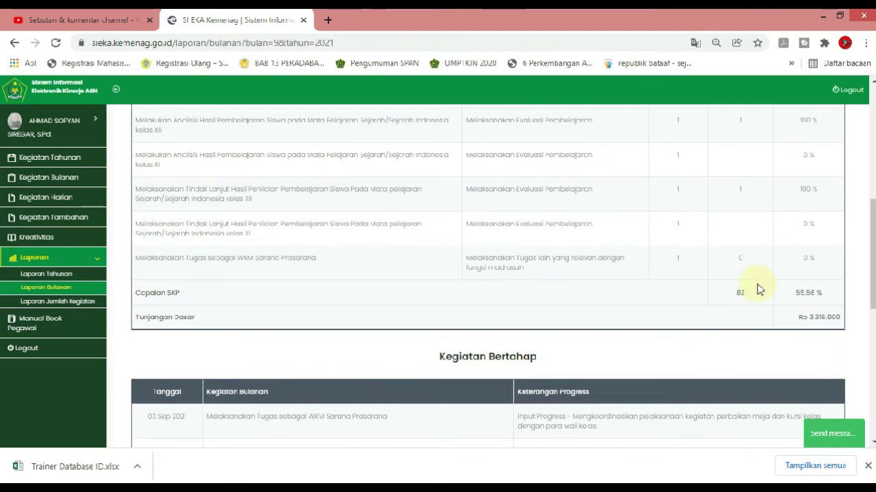
pyautogui.moveTo(856, 270); pyautogui.dragTo(856, 268)
pyautogui.scroll(2, 567, 203)
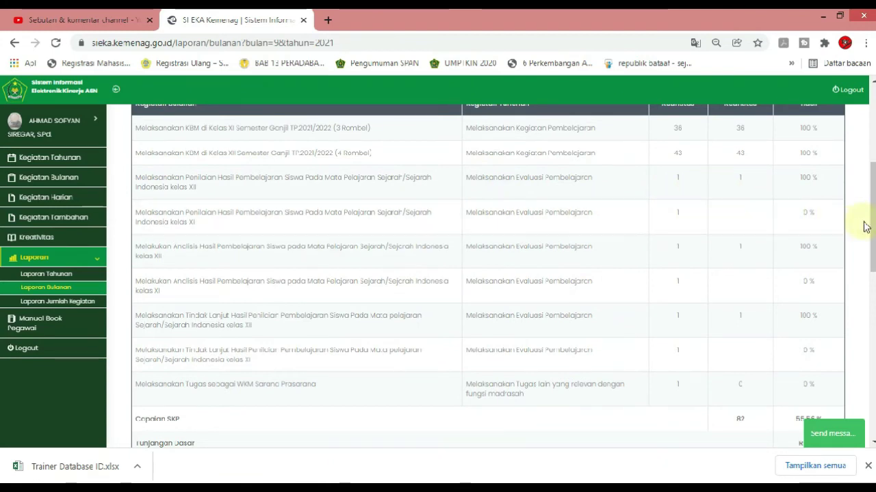
pyautogui.moveTo(865, 225); pyautogui.dragTo(866, 242)
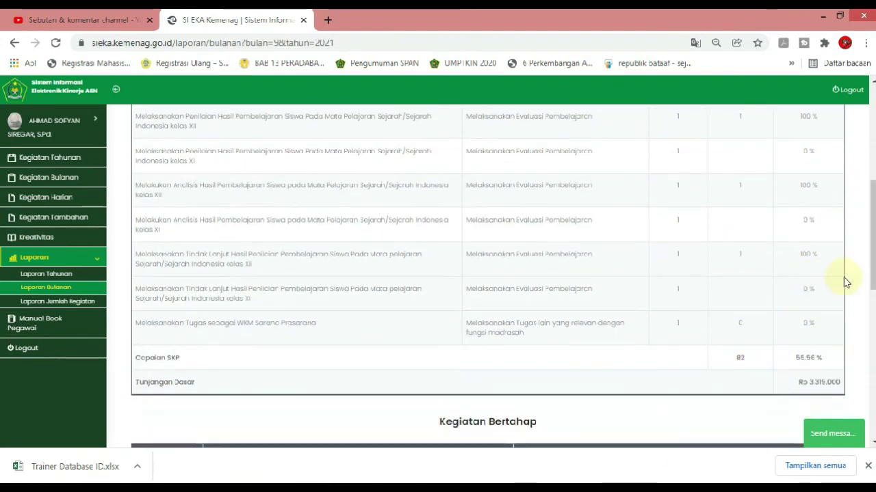
pyautogui.moveTo(866, 273); pyautogui.dragTo(869, 232)
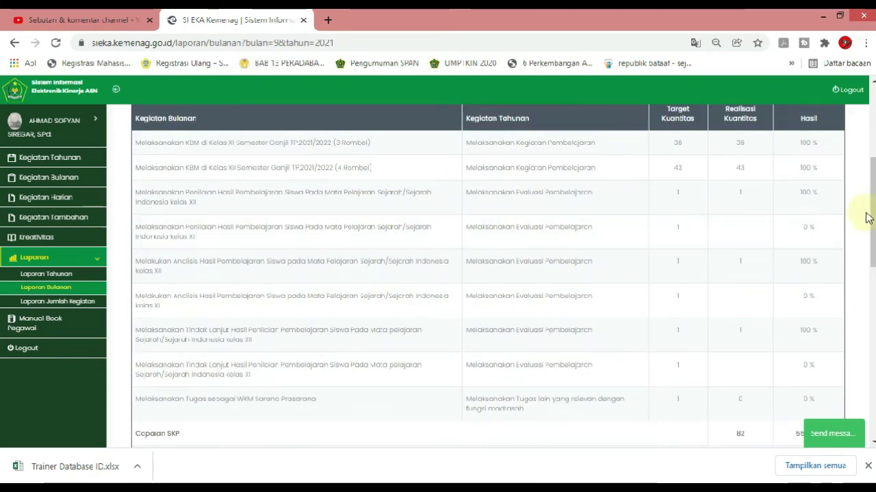
pyautogui.moveTo(868, 216); pyautogui.dragTo(774, 230)
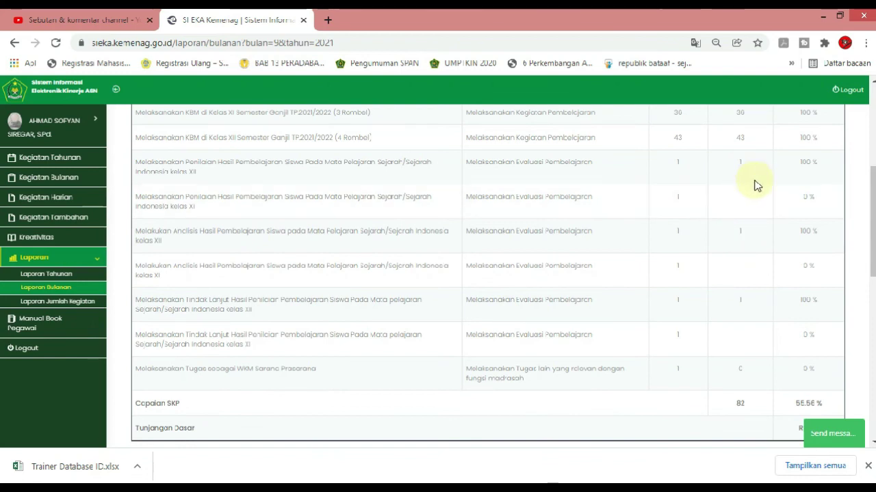
pyautogui.moveTo(873, 219); pyautogui.dragTo(873, 379)
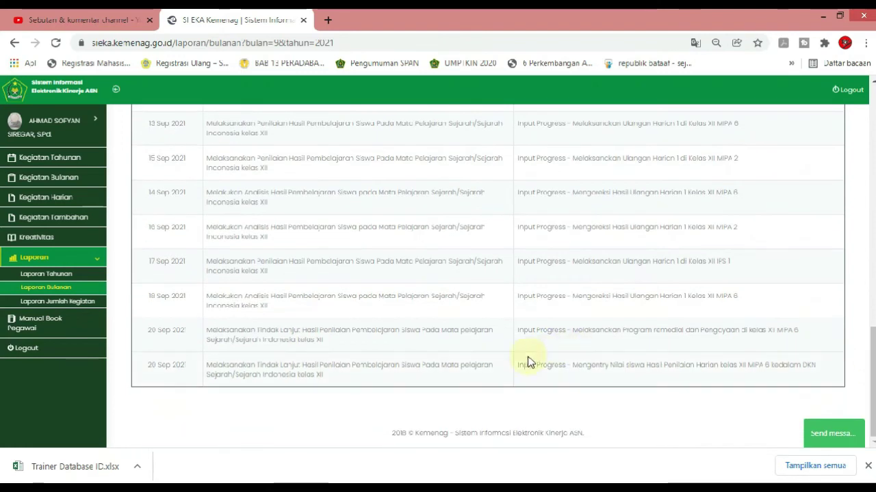